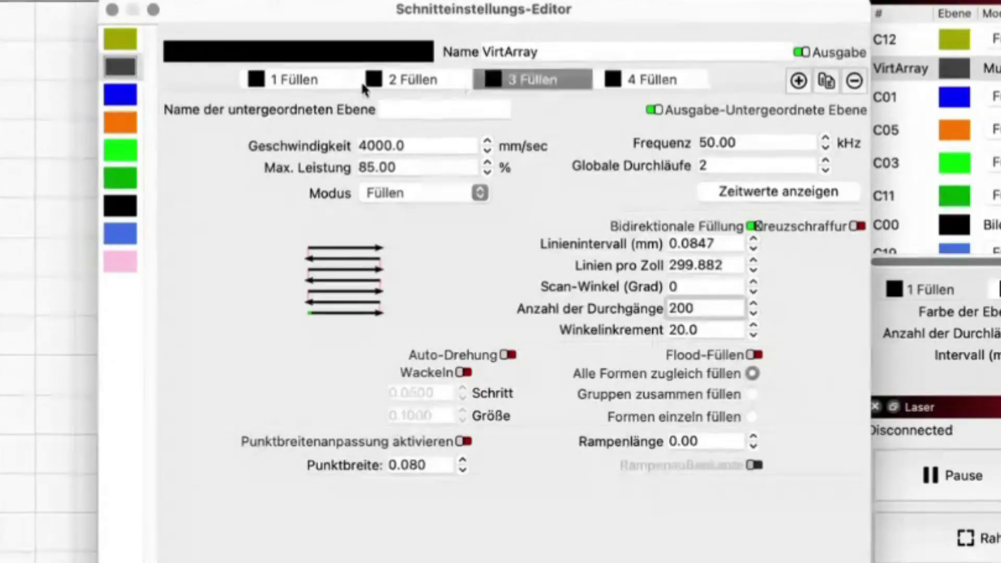
- Show the second fill sub-layer's settings in the VirtArray Cut Settings Editor
{"action": "left_click", "coordinate": [416, 77]}
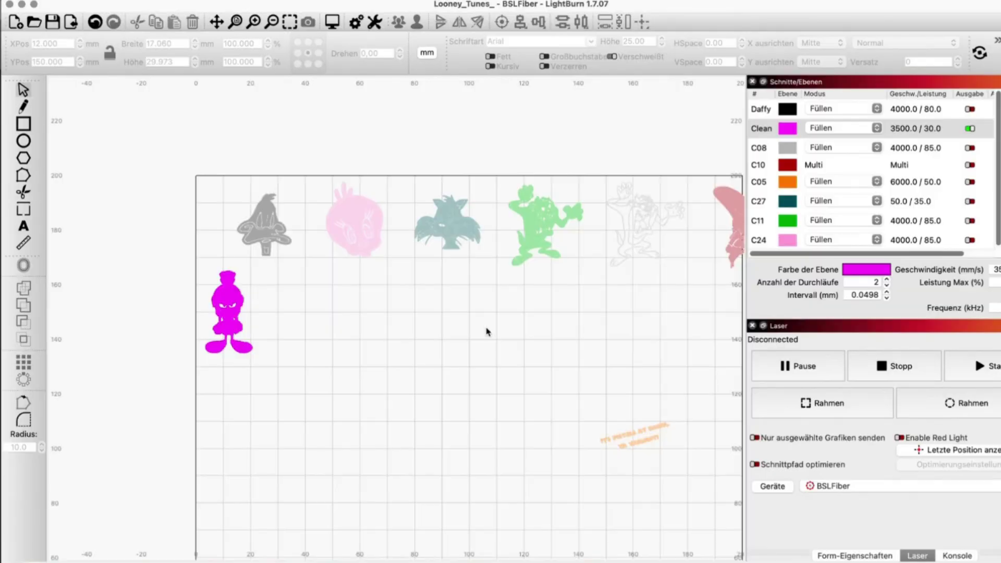
- Select the Daffy shape and drag it toward the middle of the work area
{"action": "left_click", "coordinate": [261, 236]}
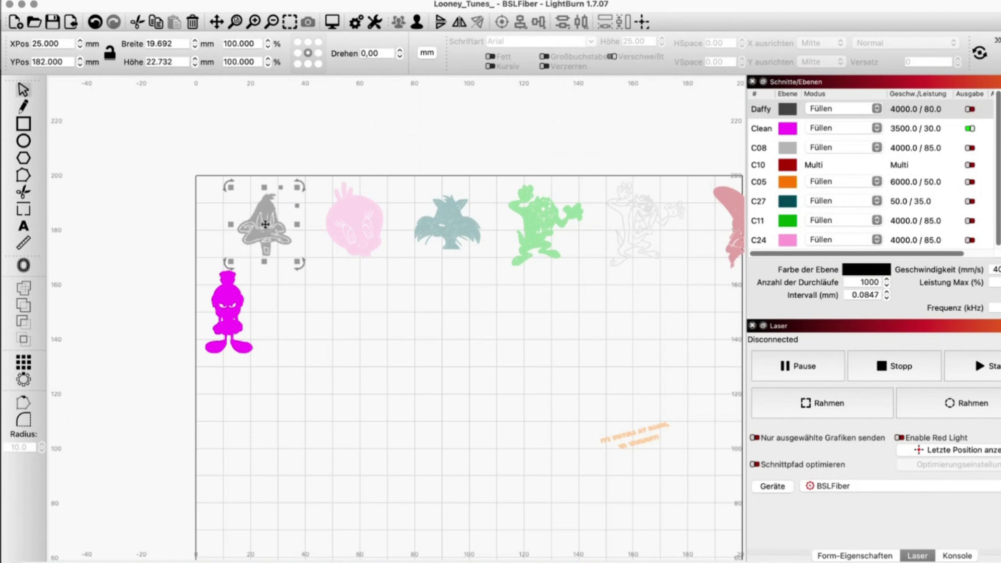
{"action": "left_click_drag", "start_coordinate": [265, 224], "coordinate": [492, 428]}
{"action": "scroll", "coordinate": [514, 461], "scroll_direction": "down", "scroll_amount": 4}
{"action": "scroll", "coordinate": [498, 436], "scroll_direction": "up", "scroll_amount": 5}
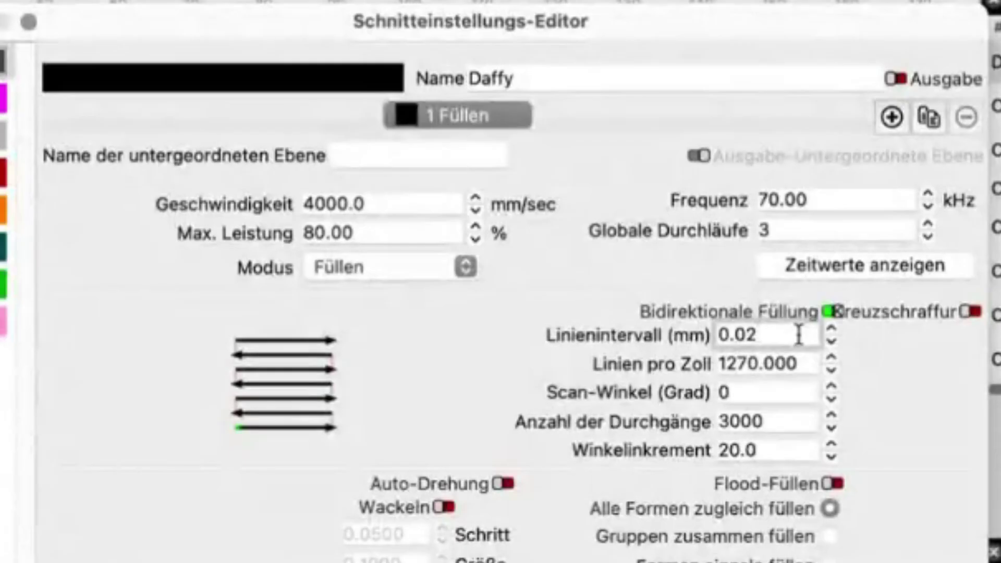
- Set the Daffy fill to 0.025 mm line interval, 500 mm/s speed and 55% max power
{"action": "type", "text": "5"}
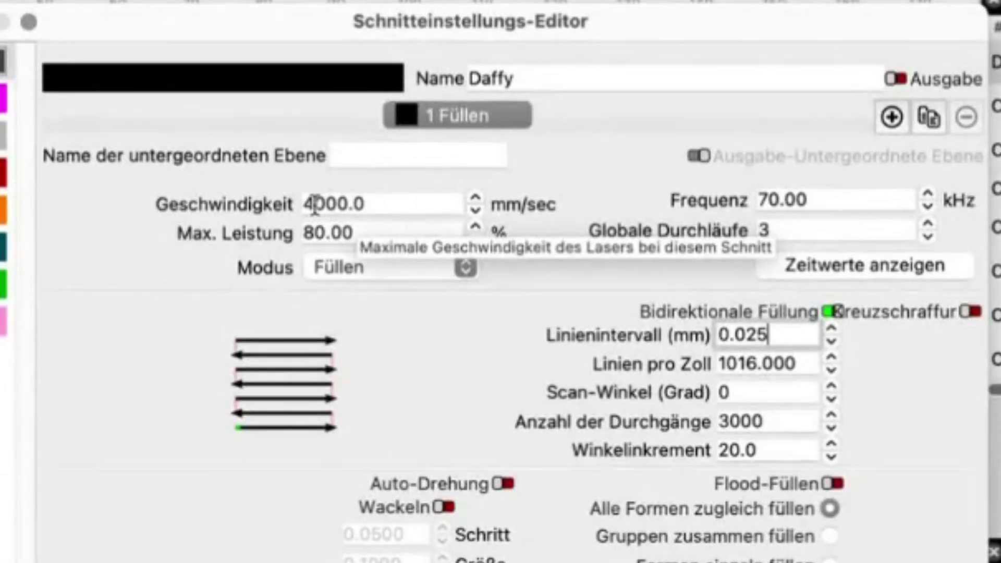
{"action": "left_click", "coordinate": [332, 203]}
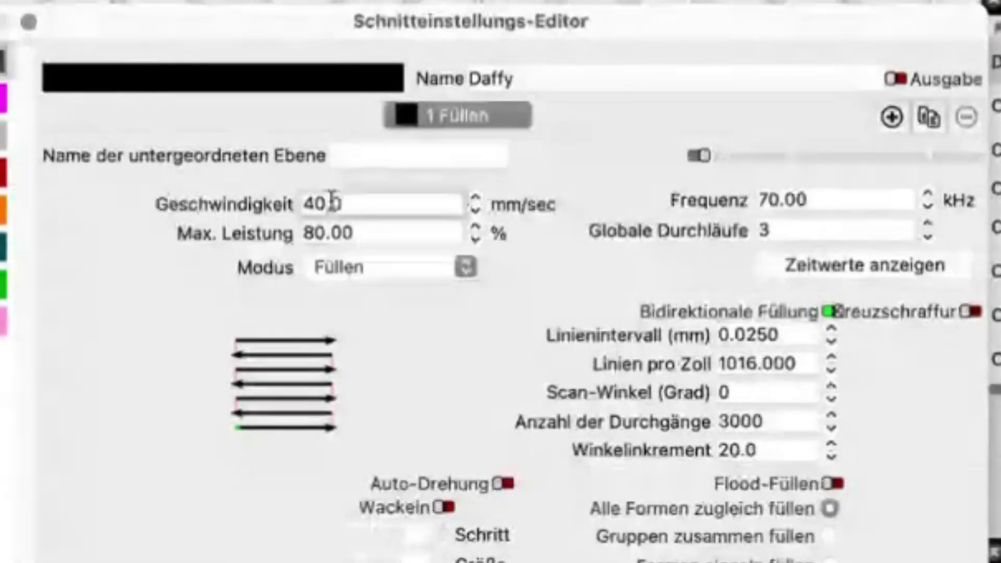
{"action": "key", "text": "BackSpace"}
{"action": "key", "text": "BackSpace"}
{"action": "type", "text": "50"}
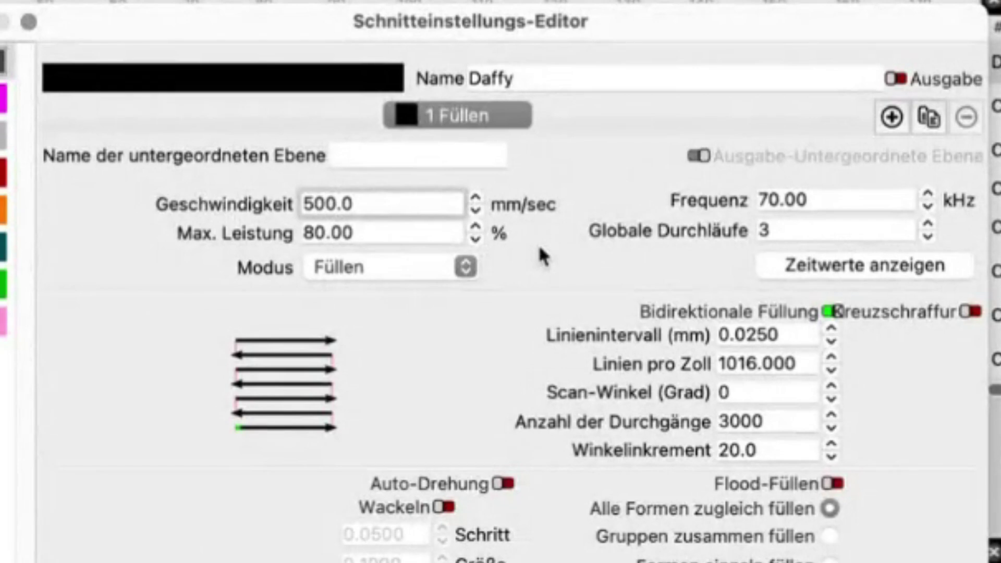
{"action": "left_click", "coordinate": [312, 233]}
{"action": "key", "text": "BackSpace"}
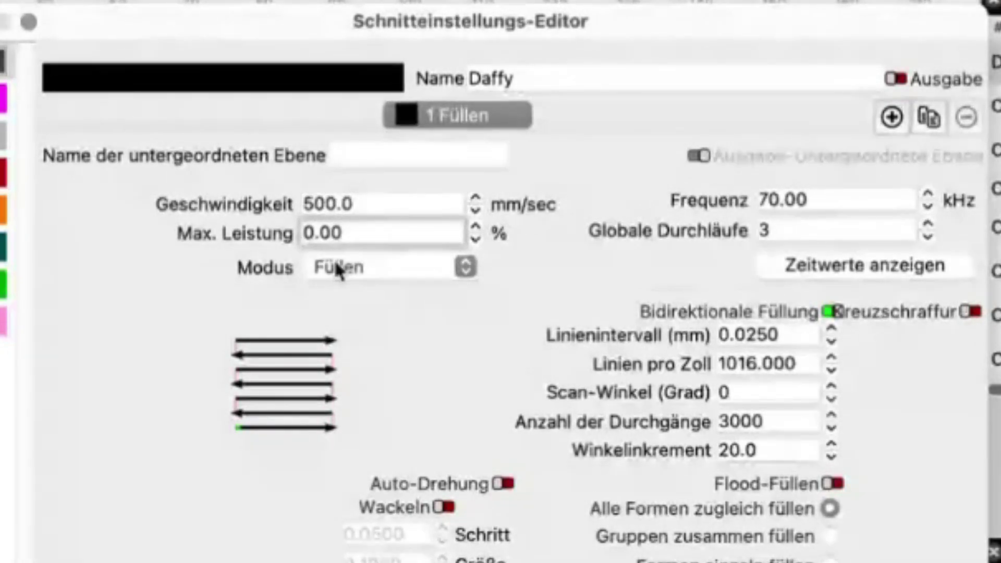
{"action": "type", "text": "55"}
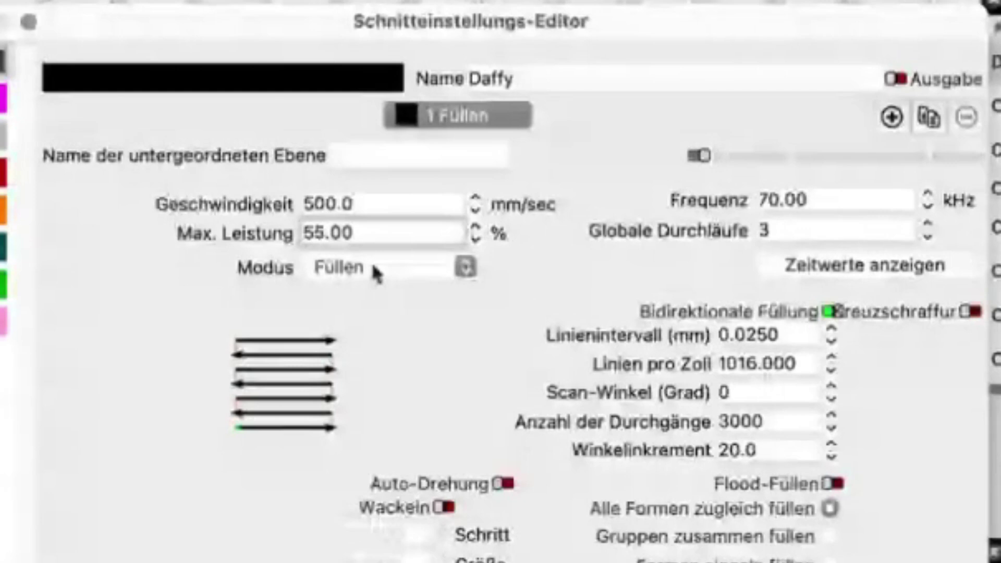
- Set frequency 50 kHz, 1 global pass and 3 passes, then clear the angle increment
{"action": "left_click", "coordinate": [778, 200]}
{"action": "key", "text": "BackSpace"}
{"action": "type", "text": "5"}
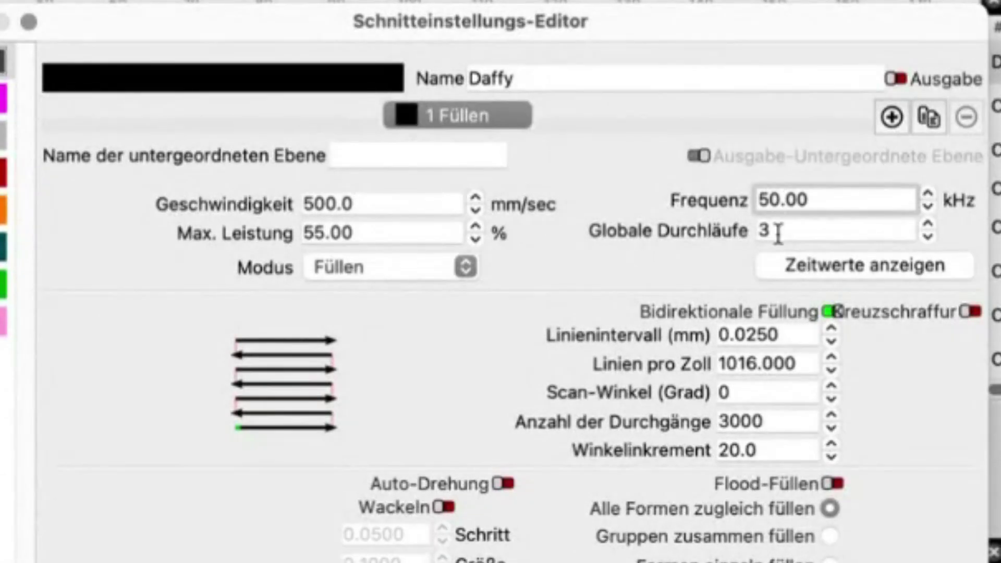
{"action": "left_click", "coordinate": [806, 230]}
{"action": "key", "text": "BackSpace"}
{"action": "type", "text": "1"}
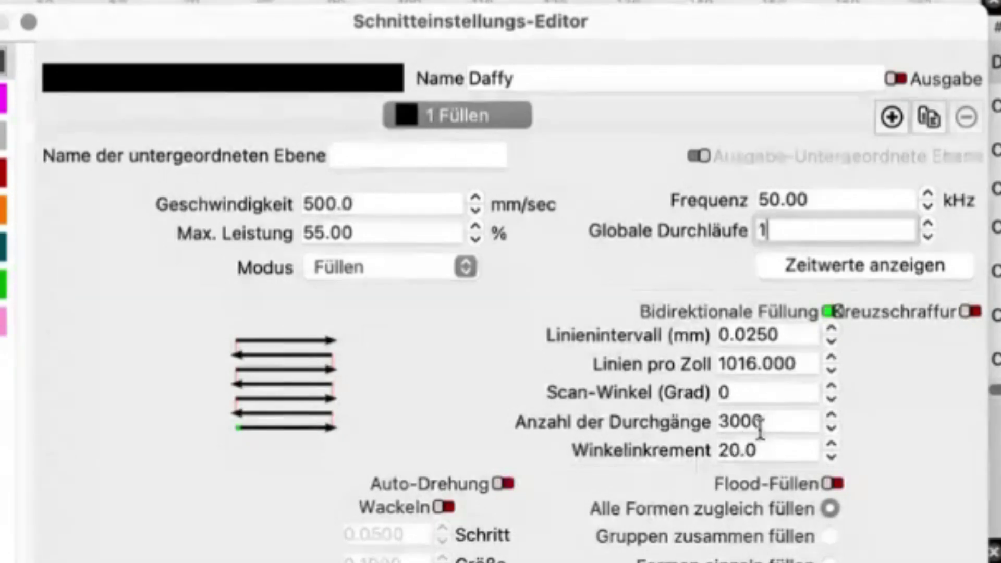
{"action": "left_click", "coordinate": [772, 422]}
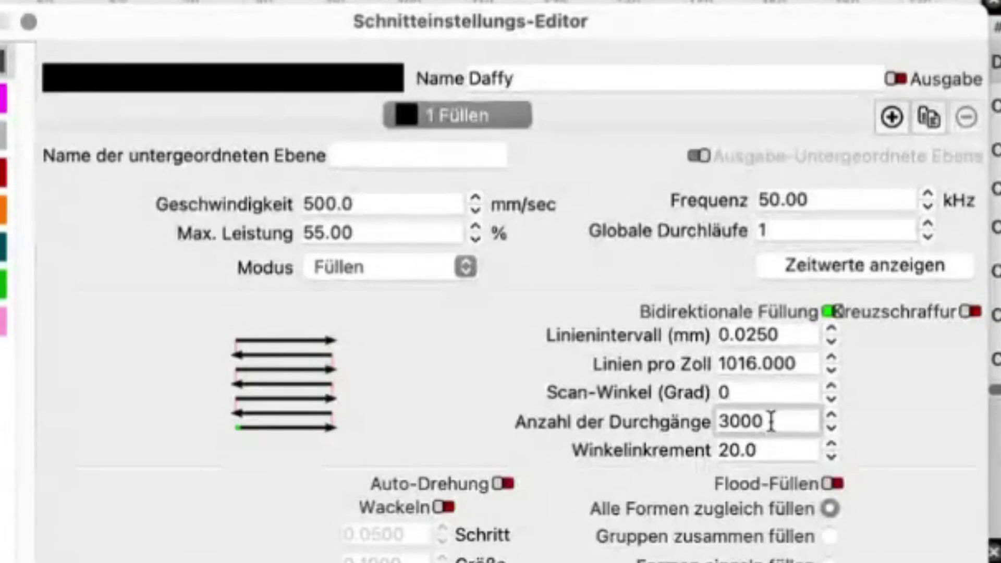
{"action": "key", "text": "BackSpace"}
{"action": "key", "text": "BackSpace"}
{"action": "key", "text": "BackSpace"}
{"action": "key", "text": "BackSpace"}
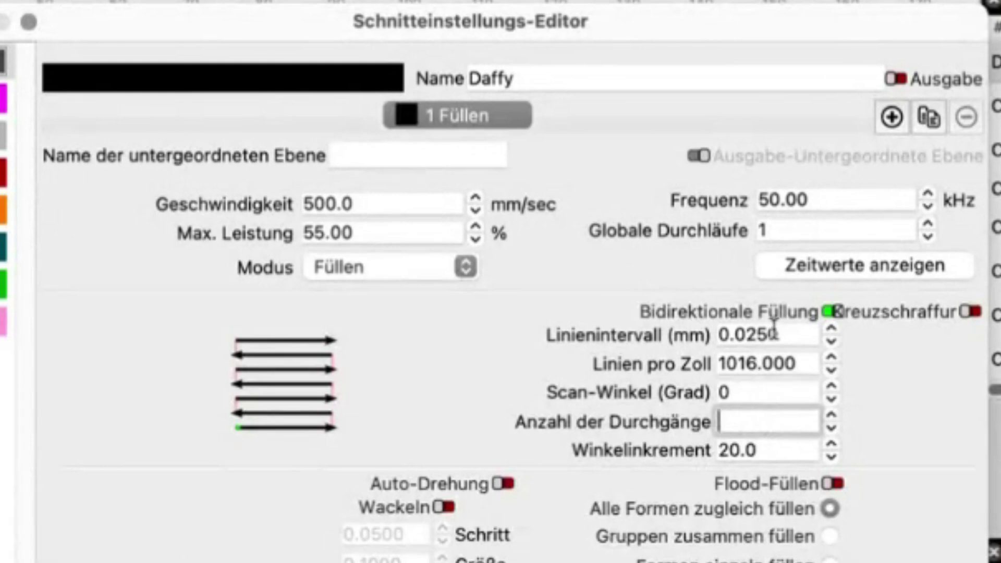
{"action": "type", "text": "3"}
{"action": "left_click", "coordinate": [362, 267]}
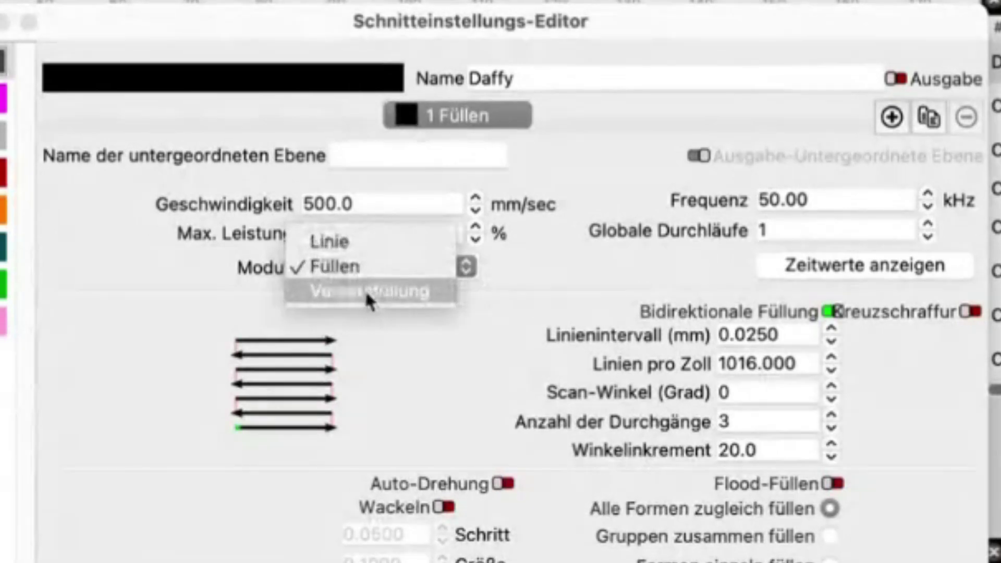
{"action": "left_click", "coordinate": [735, 451]}
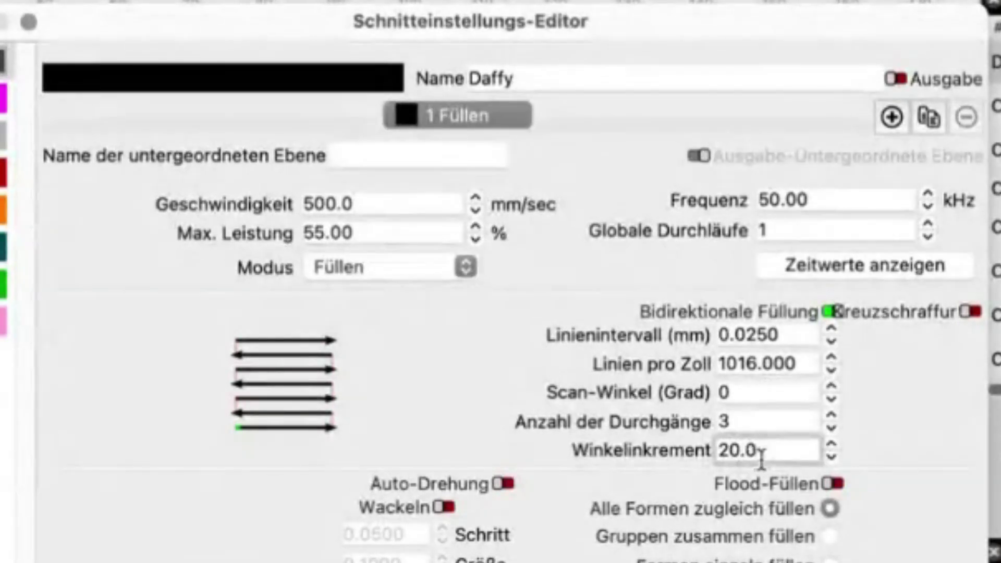
{"action": "key", "text": "BackSpace"}
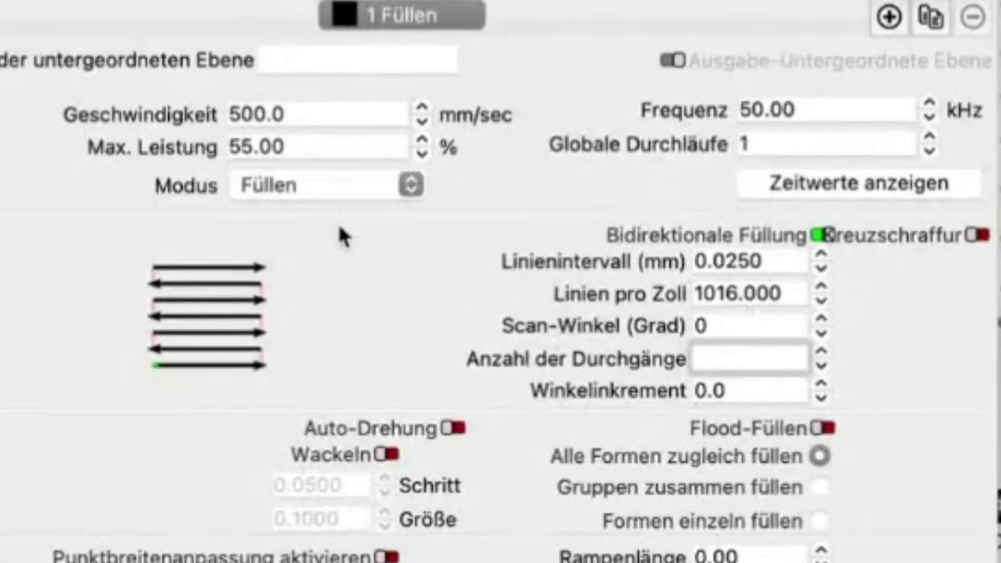
- Give the Daffy fill 10 passes, a 36° angle increment and auto-rotation
{"action": "left_click", "coordinate": [736, 347]}
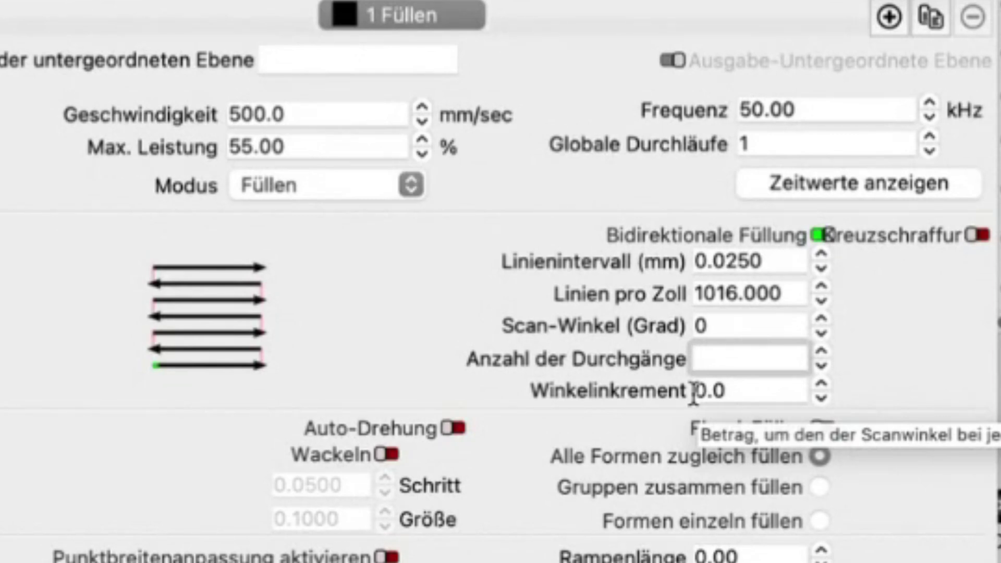
{"action": "type", "text": "3"}
{"action": "double_click", "coordinate": [711, 357]}
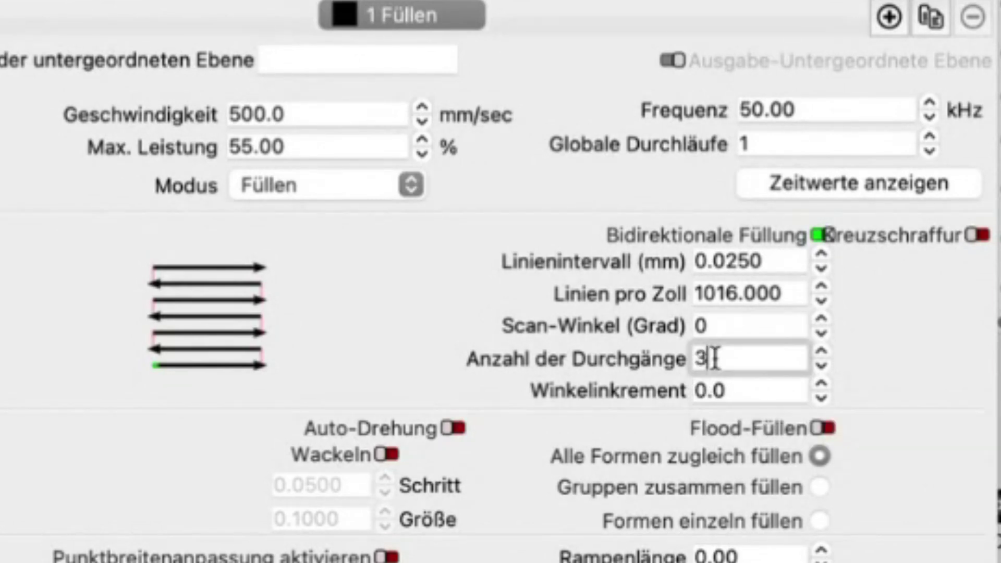
{"action": "type", "text": "1"}
{"action": "left_click", "coordinate": [696, 391]}
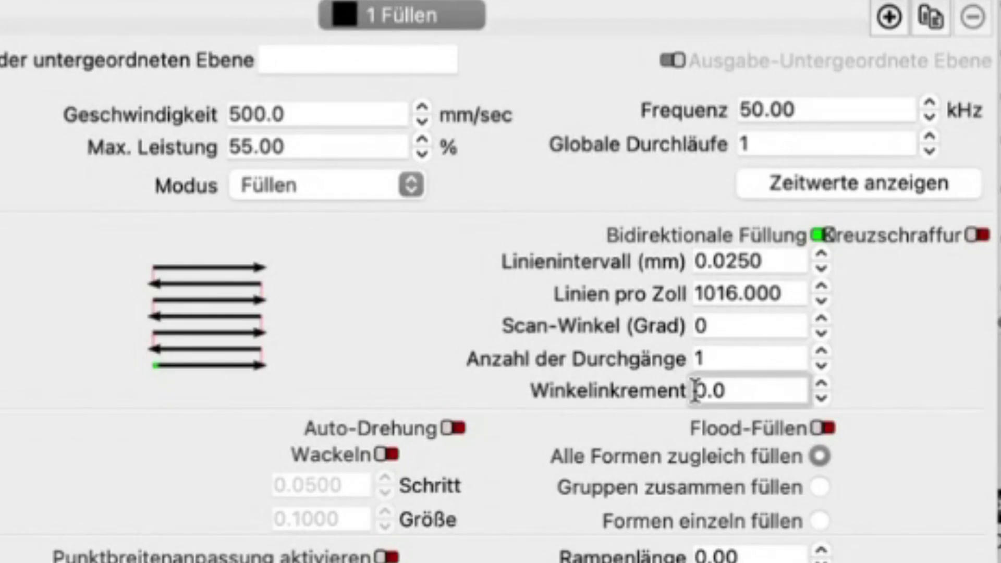
{"action": "left_click", "coordinate": [721, 363]}
{"action": "type", "text": "0"}
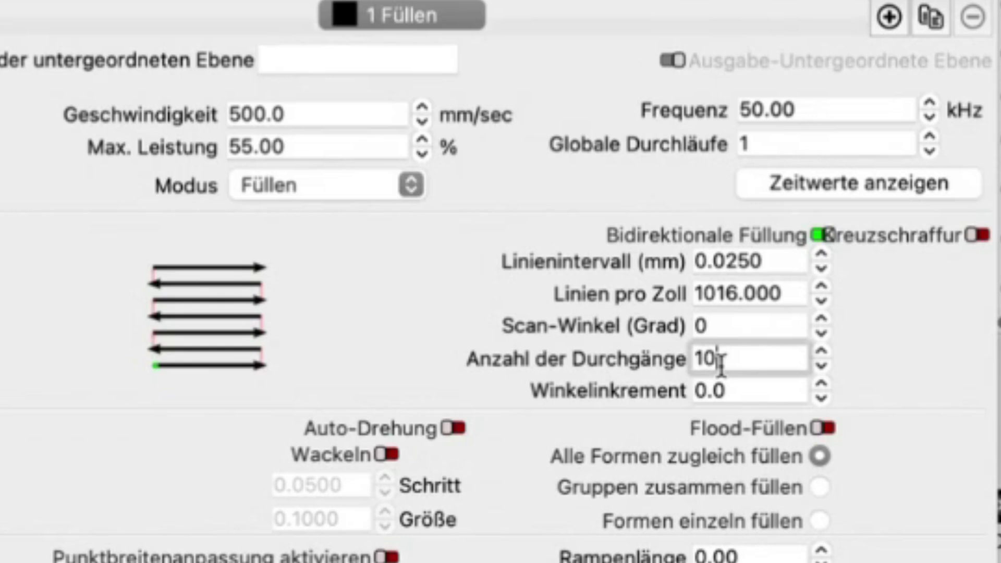
{"action": "double_click", "coordinate": [699, 390]}
{"action": "type", "text": "36"}
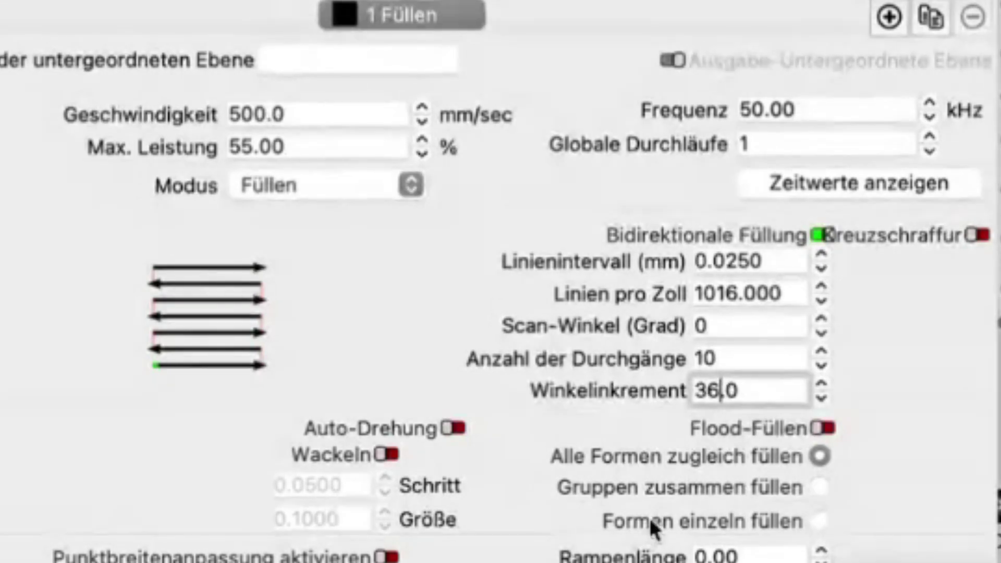
{"action": "left_click", "coordinate": [454, 428]}
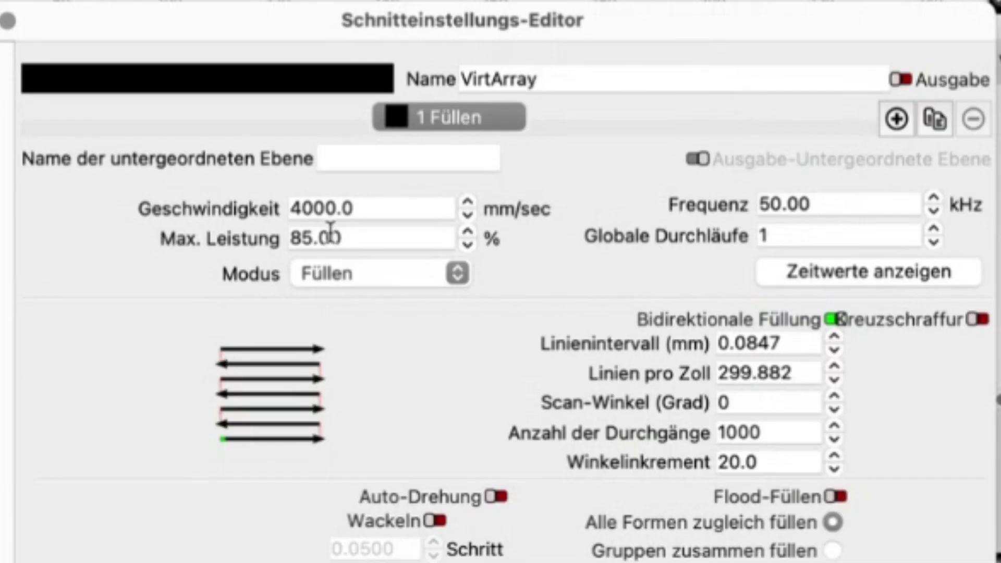
- Set the first fill sub-layer to 500 mm/s, 55% power and 0.025 mm line interval
{"action": "left_click", "coordinate": [304, 207]}
{"action": "key", "text": "BackSpace"}
{"action": "type", "text": "5"}
{"action": "key", "text": "Delete"}
{"action": "left_click", "coordinate": [302, 238]}
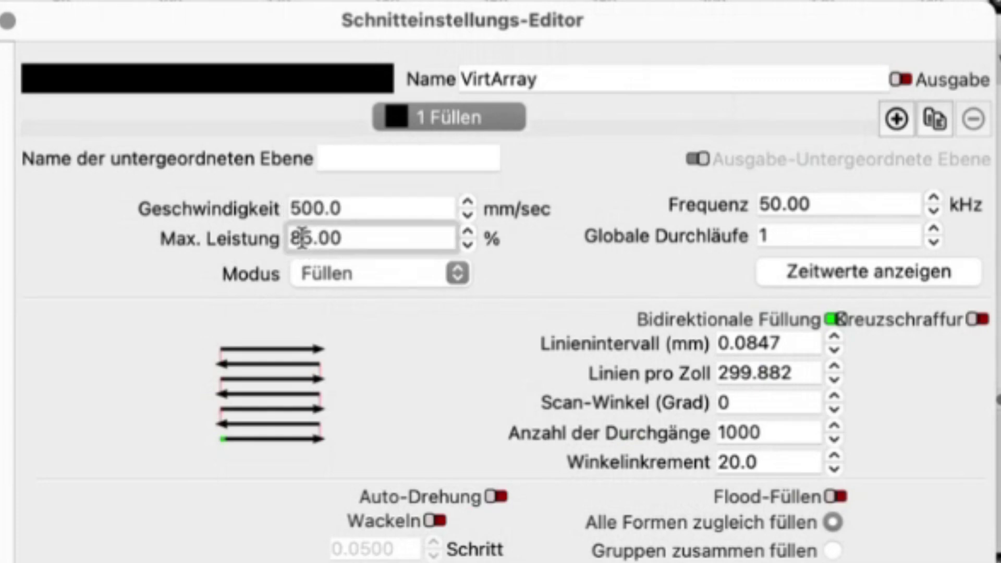
{"action": "key", "text": "BackSpace"}
{"action": "type", "text": "5"}
{"action": "left_click", "coordinate": [775, 344]}
{"action": "key", "text": "BackSpace"}
{"action": "key", "text": "BackSpace"}
{"action": "key", "text": "BackSpace"}
{"action": "type", "text": "2"}
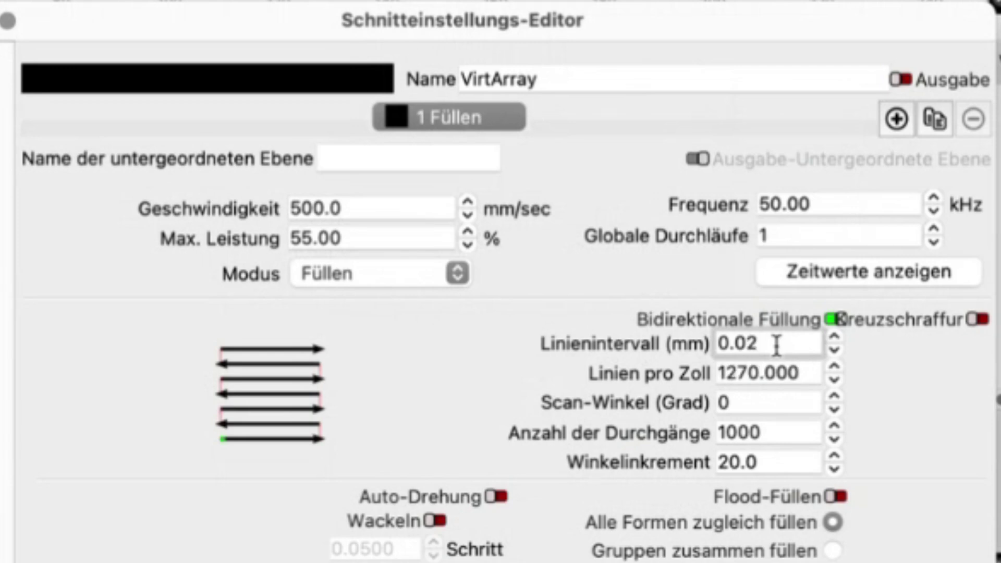
{"action": "type", "text": "5"}
- Give the first fill sub-layer 30 passes and a 12.0 angle increment
{"action": "left_click", "coordinate": [778, 433]}
{"action": "key", "text": "BackSpace"}
{"action": "key", "text": "BackSpace"}
{"action": "key", "text": "BackSpace"}
{"action": "key", "text": "BackSpace"}
{"action": "type", "text": "30"}
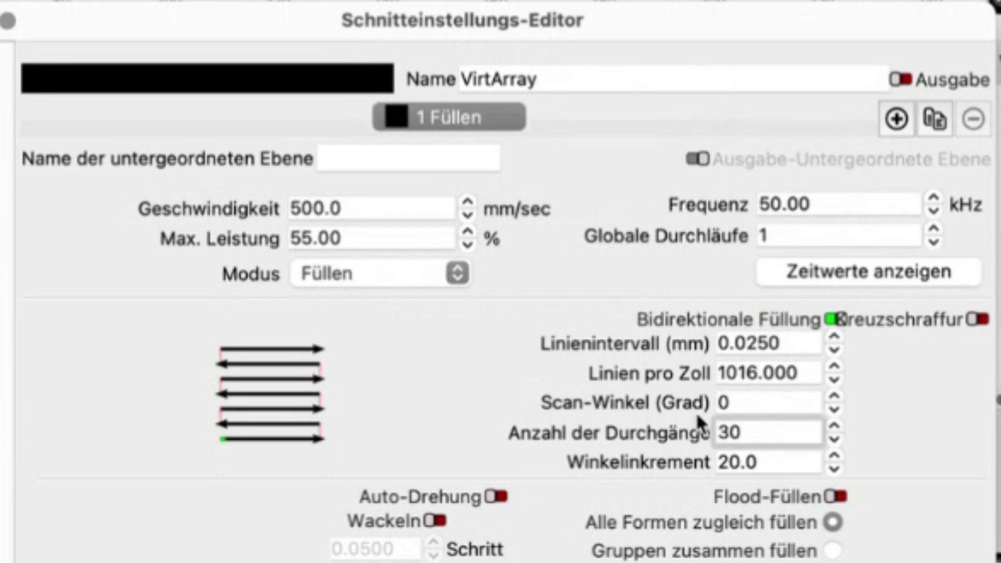
{"action": "left_click", "coordinate": [739, 453]}
{"action": "key", "text": "BackSpace"}
{"action": "key", "text": "BackSpace"}
{"action": "type", "text": "12"}
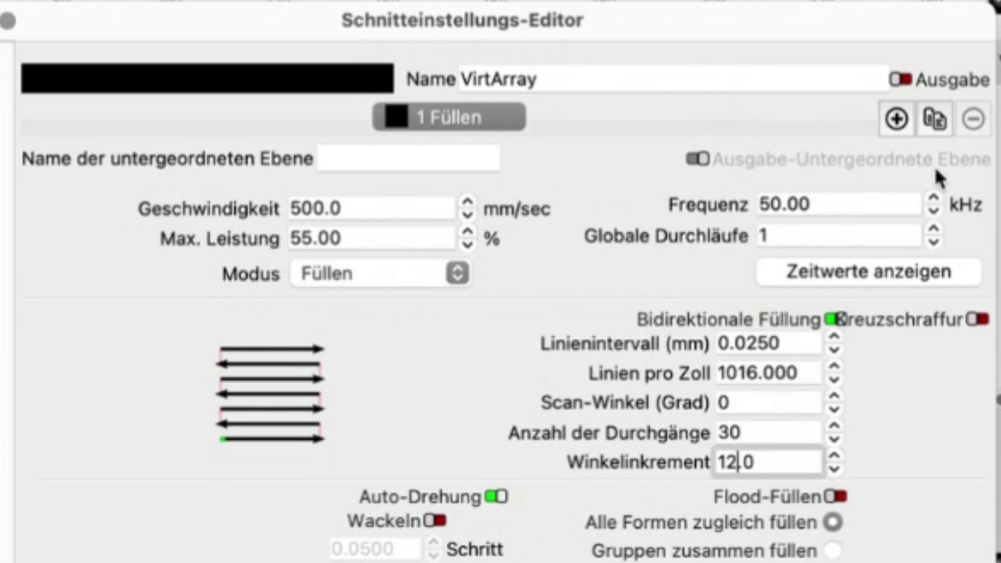
- Add a second fill sub-layer at 500 mm/s and 45% power
{"action": "left_click", "coordinate": [896, 119]}
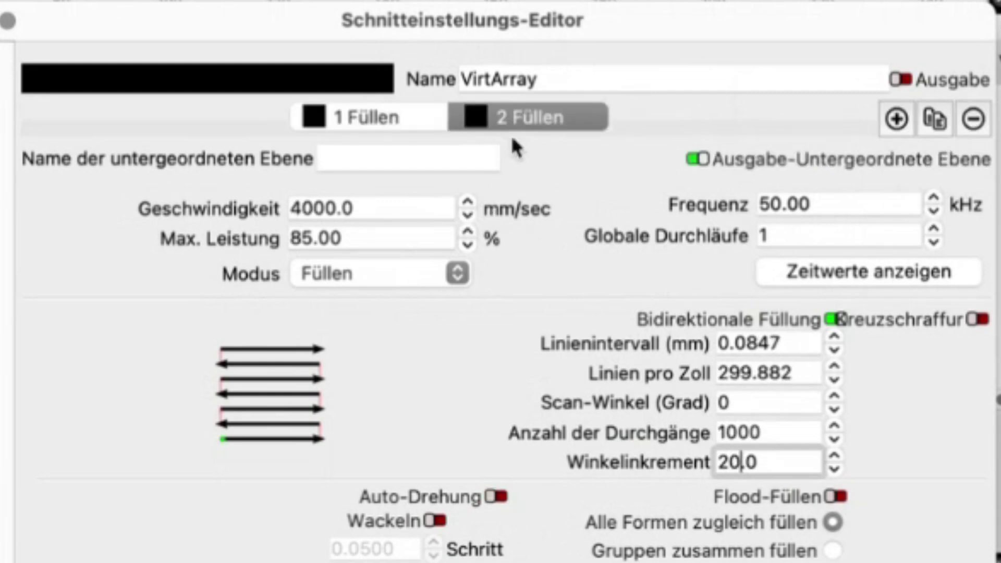
{"action": "left_click_drag", "start_coordinate": [405, 208], "coordinate": [290, 211]}
{"action": "type", "text": "500"}
{"action": "key", "text": "Tab"}
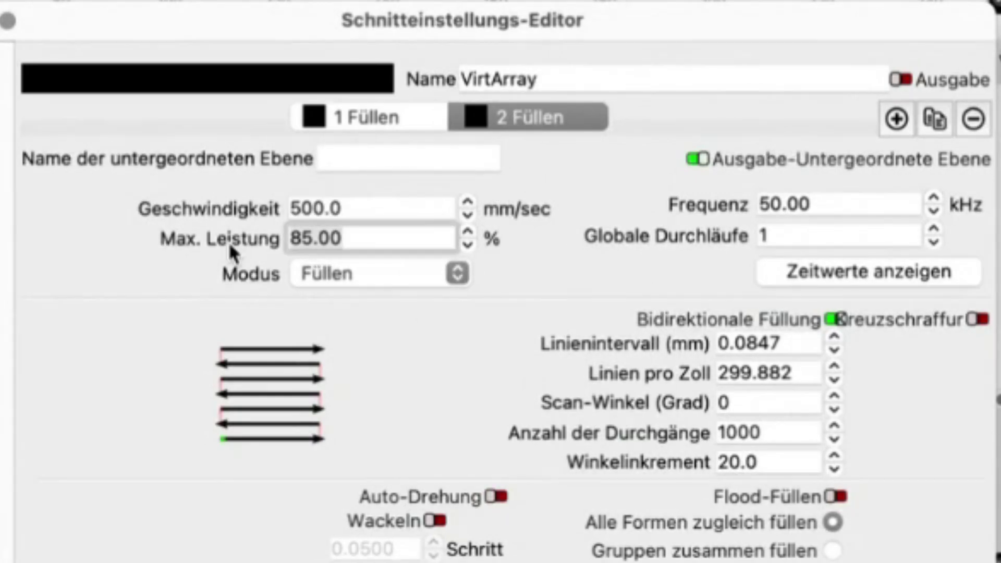
{"action": "type", "text": "45"}
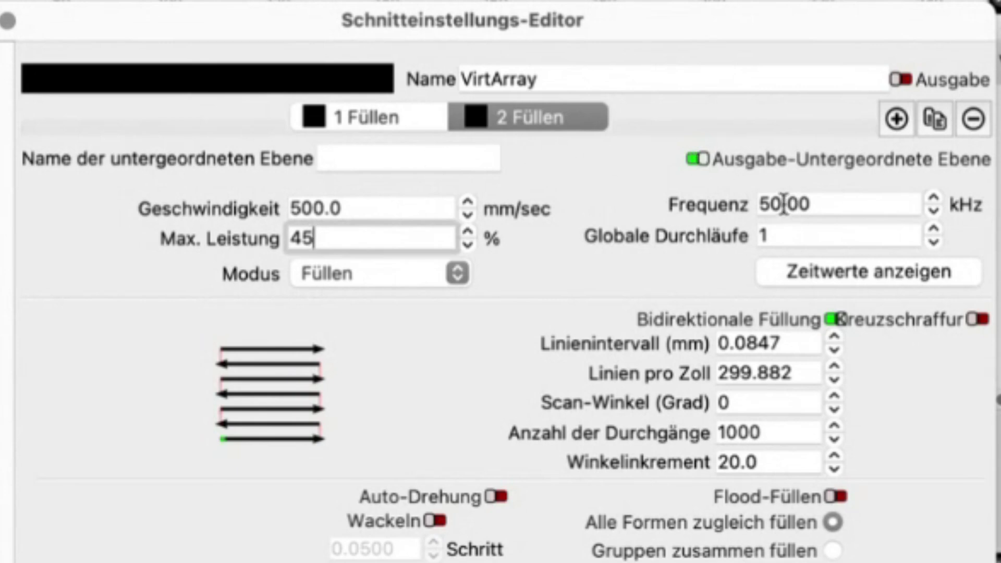
- Set the second sub-layer to 70 kHz and 1 pass, entering 0 for the angle increment
{"action": "left_click", "coordinate": [759, 204]}
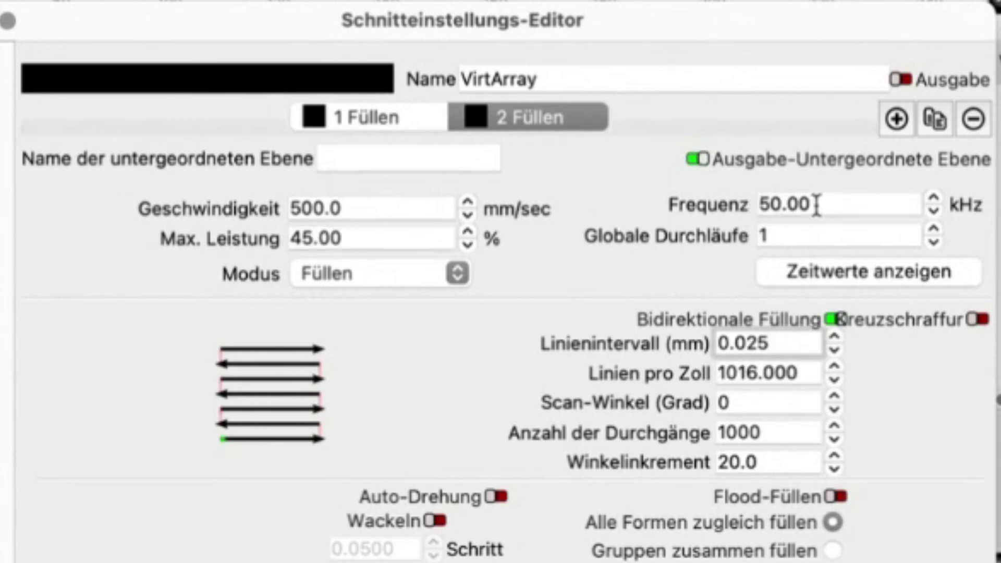
{"action": "left_click", "coordinate": [816, 205]}
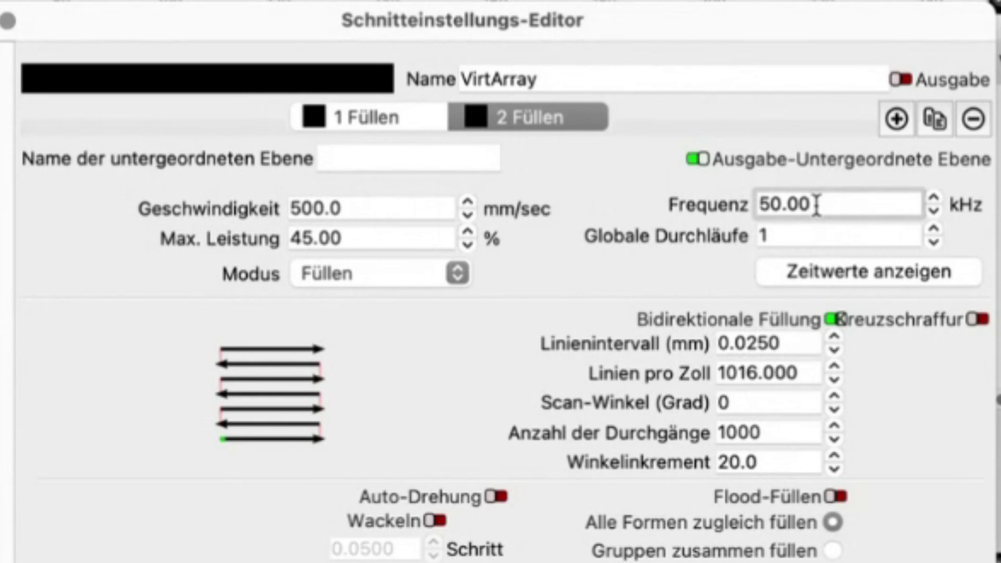
{"action": "key", "text": "BackSpace"}
{"action": "key", "text": "BackSpace"}
{"action": "key", "text": "BackSpace"}
{"action": "key", "text": "BackSpace"}
{"action": "key", "text": "BackSpace"}
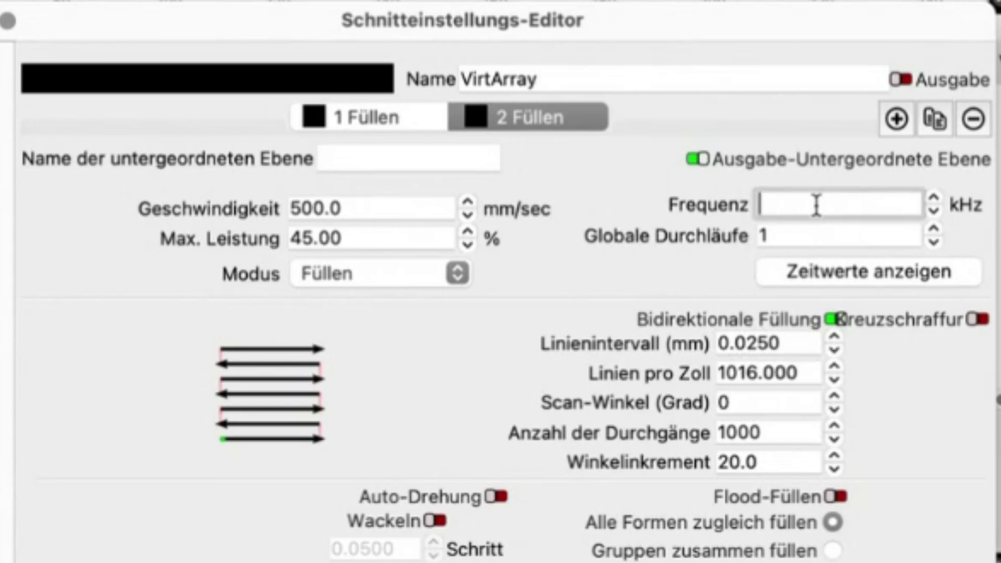
{"action": "type", "text": "70"}
{"action": "double_click", "coordinate": [775, 440]}
{"action": "type", "text": "1"}
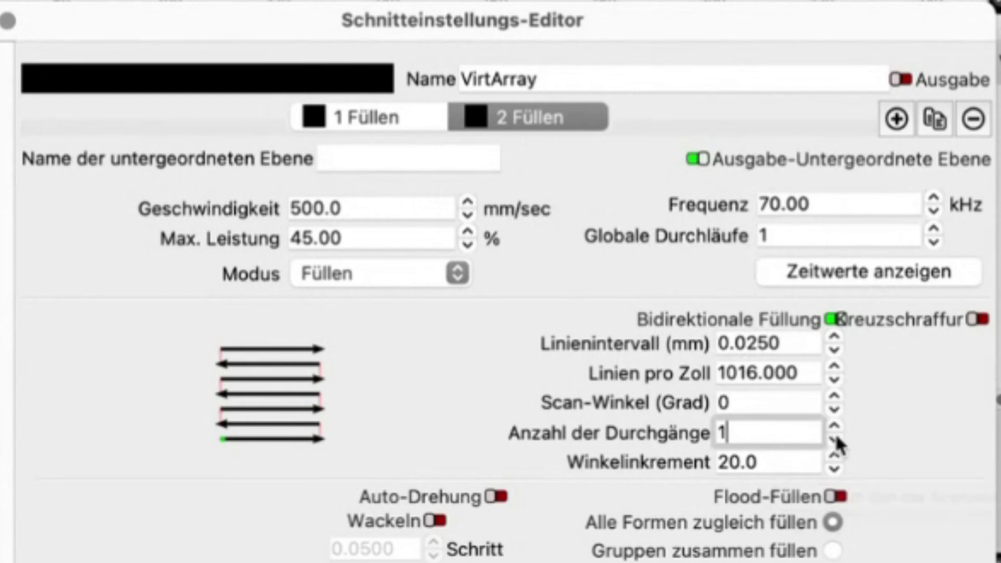
{"action": "key", "text": "Tab"}
{"action": "type", "text": "0"}
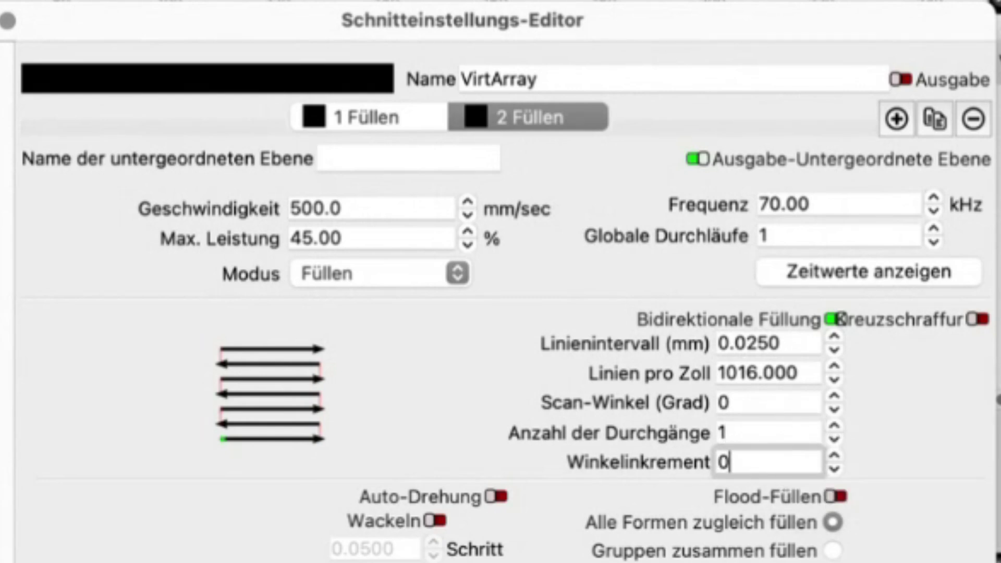
{"action": "left_click", "coordinate": [340, 112]}
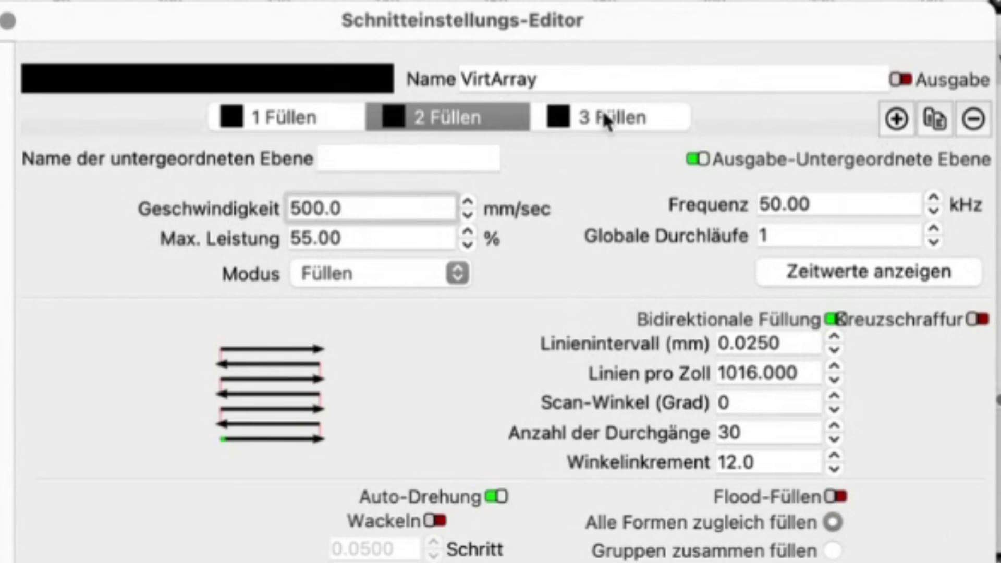
- Duplicate the third fill sub-layer to create a fourth
{"action": "left_click", "coordinate": [602, 109]}
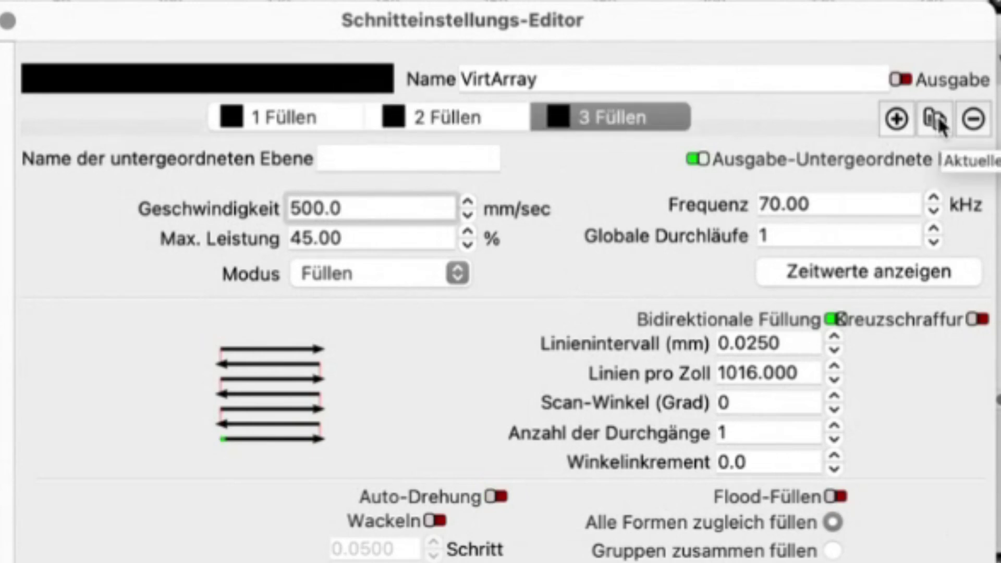
{"action": "left_click", "coordinate": [936, 117]}
{"action": "left_click", "coordinate": [336, 127]}
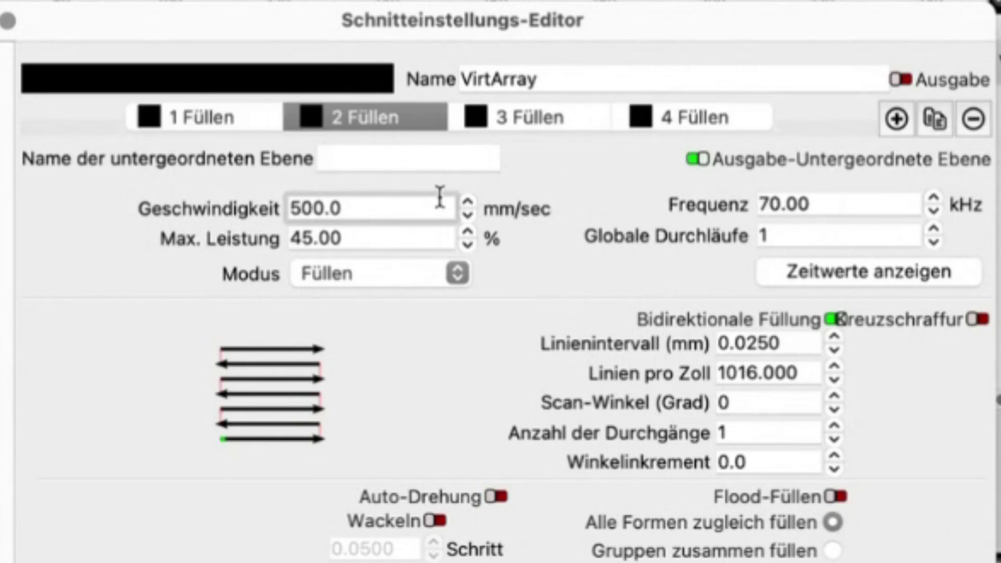
{"action": "left_click", "coordinate": [216, 115]}
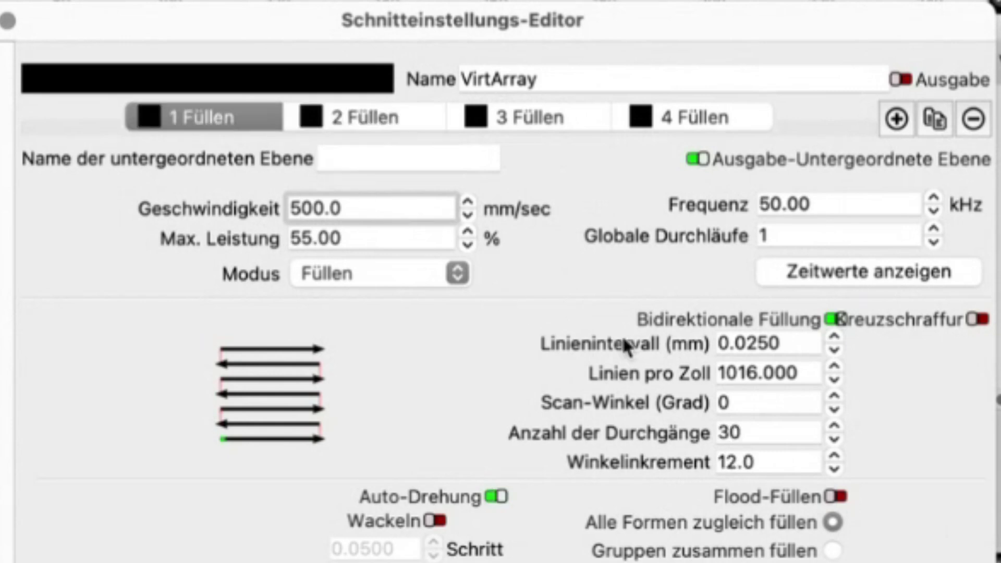
- Set passes to 10 on the first fill sub-layer and 15 on the third
{"action": "left_click", "coordinate": [738, 428]}
{"action": "key", "text": "BackSpace"}
{"action": "key", "text": "BackSpace"}
{"action": "type", "text": "10"}
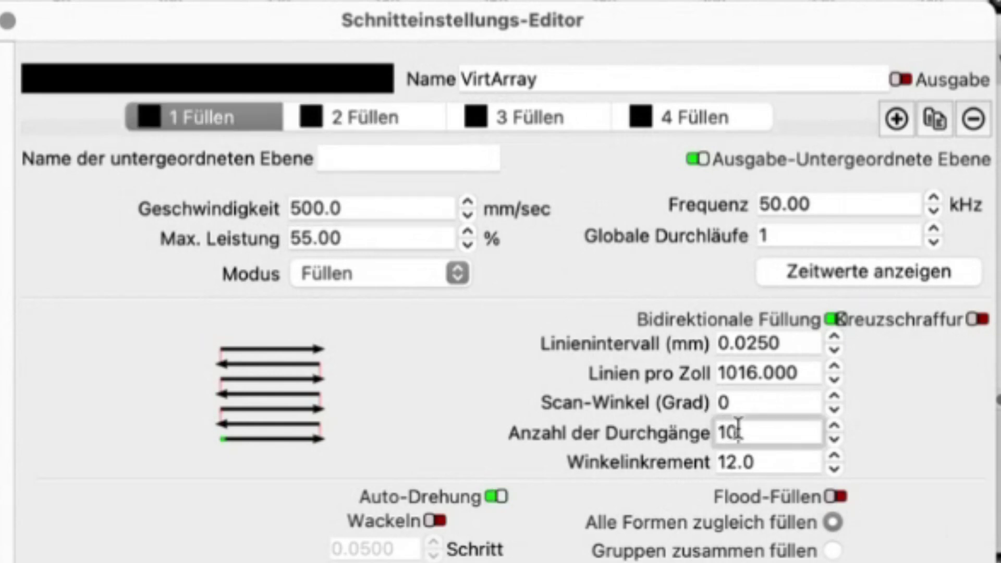
{"action": "left_click", "coordinate": [370, 117]}
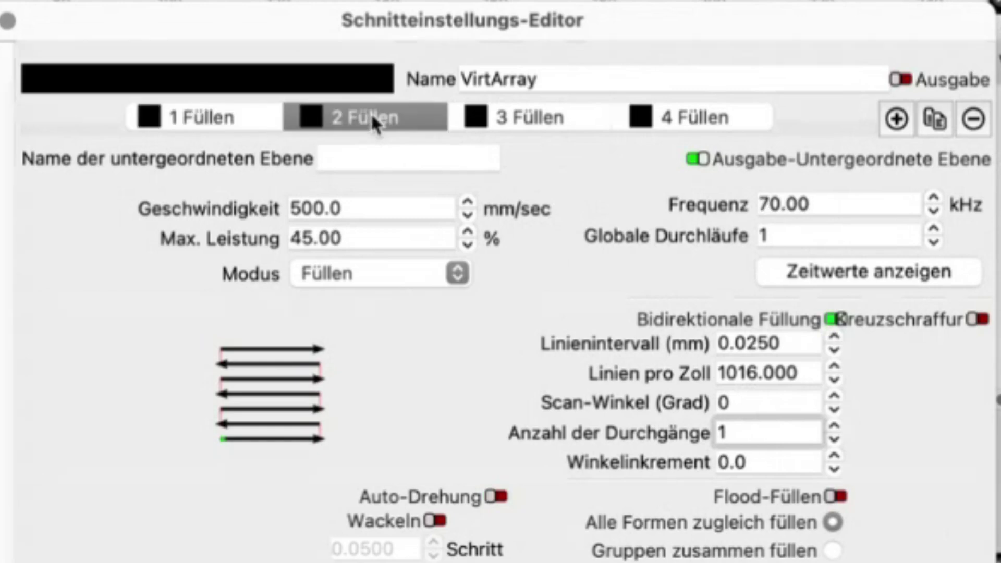
{"action": "left_click", "coordinate": [527, 121]}
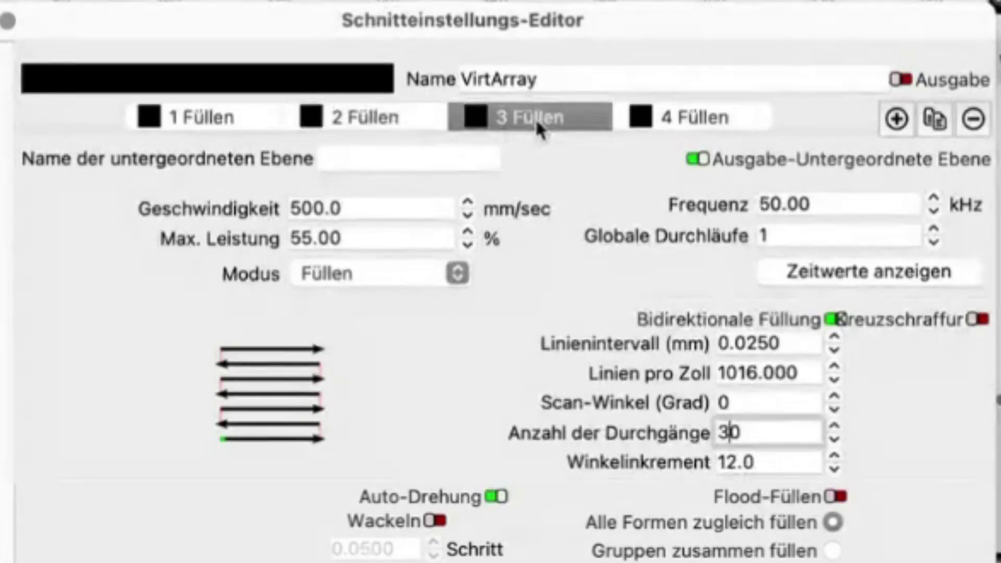
{"action": "left_click", "coordinate": [764, 431]}
{"action": "key", "text": "BackSpace"}
{"action": "key", "text": "BackSpace"}
{"action": "type", "text": "15"}
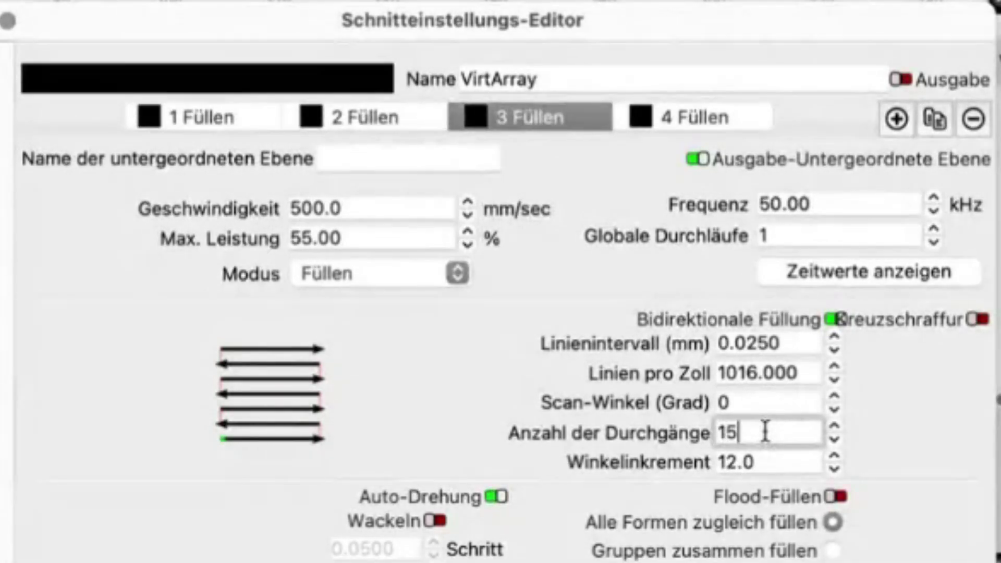
{"action": "left_click", "coordinate": [697, 115]}
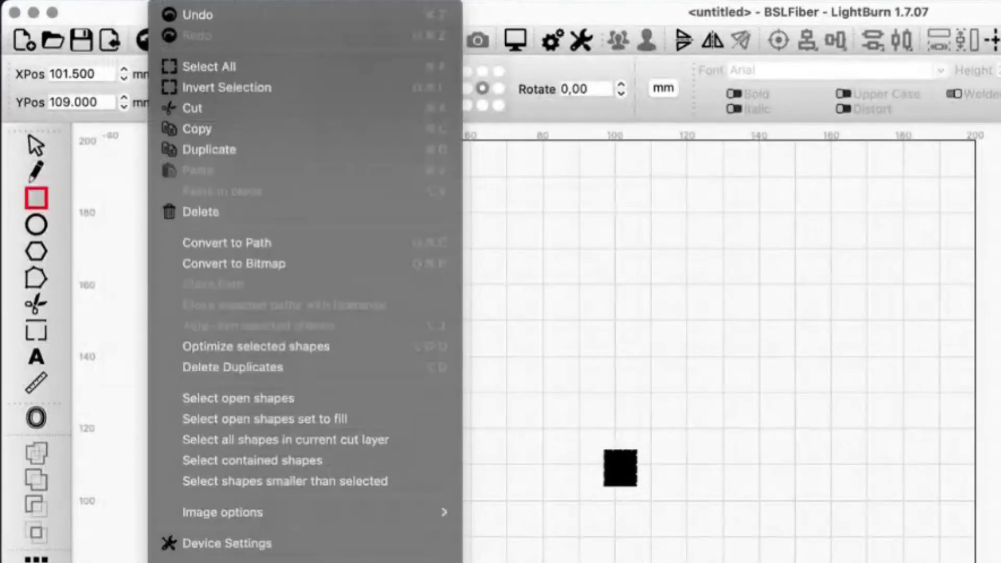
- Change the BSLFiber galvo field angle to 18° in Device Settings
{"action": "left_click", "coordinate": [227, 544]}
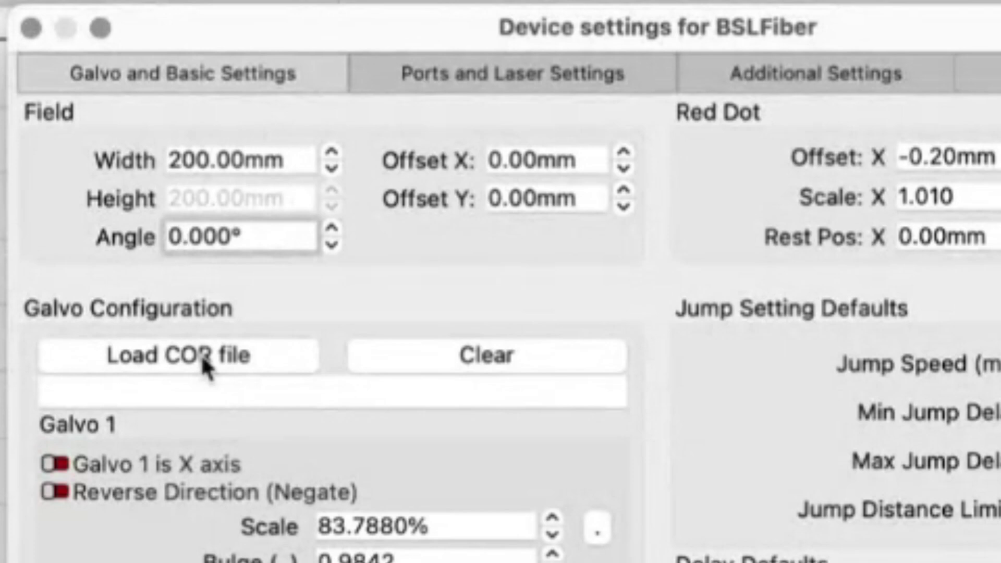
{"action": "key", "text": "BackSpace"}
{"action": "type", "text": "18"}
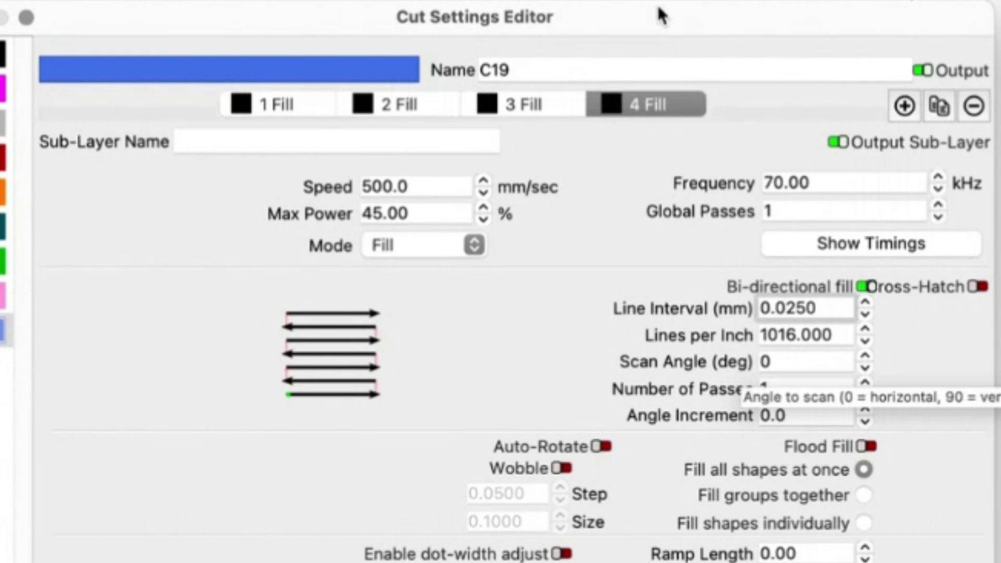
- Add a fifth fill sub-layer to C19 and clear its speed value
{"action": "left_click", "coordinate": [904, 107]}
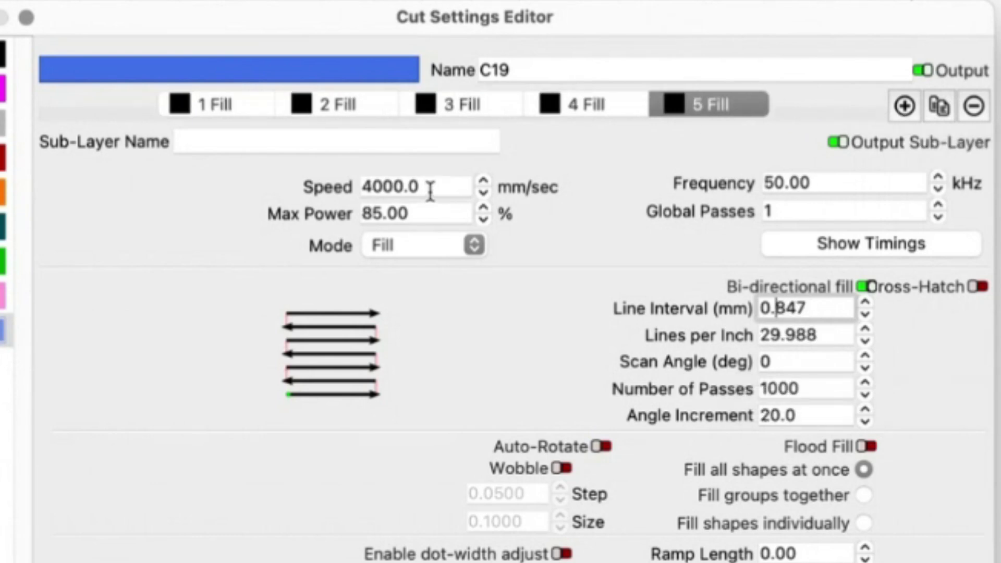
{"action": "left_click", "coordinate": [429, 189]}
{"action": "key", "text": "BackSpace"}
{"action": "key", "text": "BackSpace"}
{"action": "key", "text": "BackSpace"}
{"action": "key", "text": "BackSpace"}
{"action": "key", "text": "BackSpace"}
{"action": "key", "text": "BackSpace"}
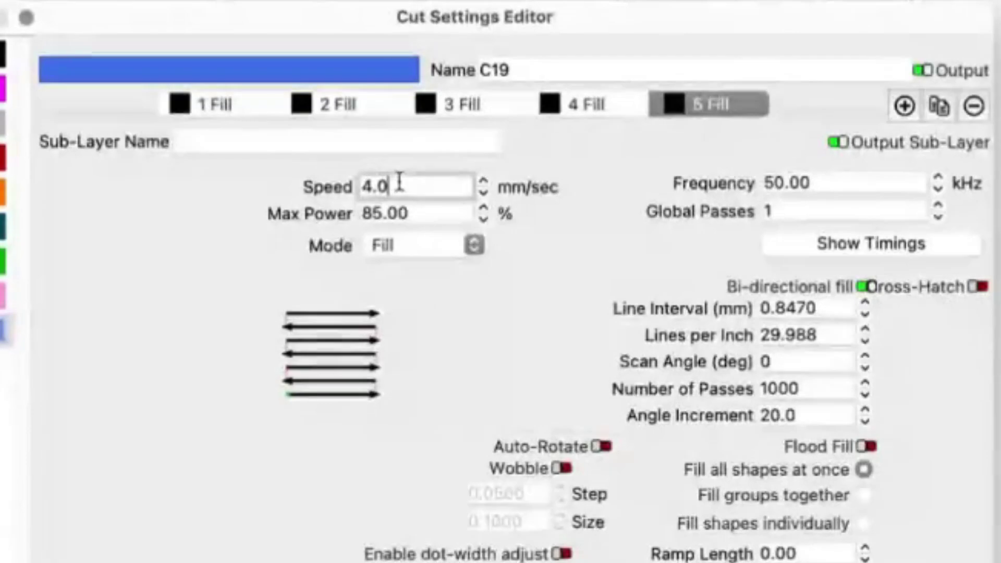
- Set the fifth sub-layer to 500 mm/s speed, 40% max power and 95 kHz
{"action": "key", "text": "BackSpace"}
{"action": "key", "text": "BackSpace"}
{"action": "key", "text": "BackSpace"}
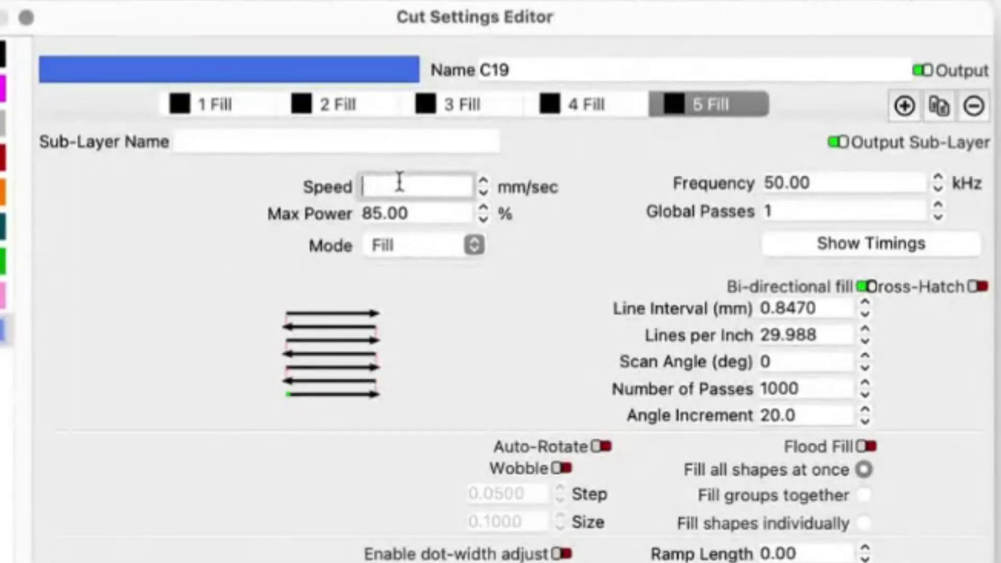
{"action": "type", "text": "500"}
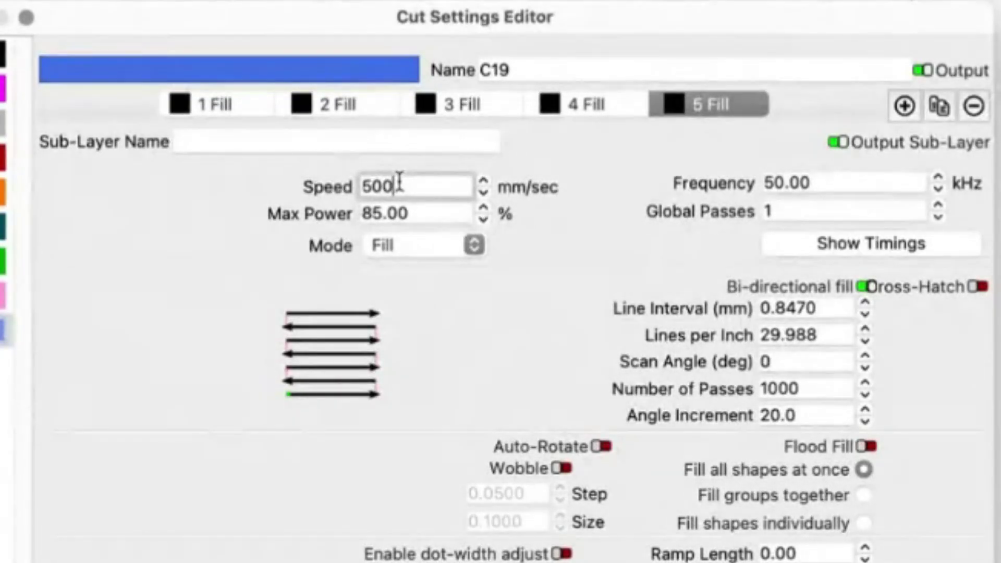
{"action": "triple_click", "coordinate": [423, 214]}
{"action": "key", "text": "BackSpace"}
{"action": "type", "text": "40"}
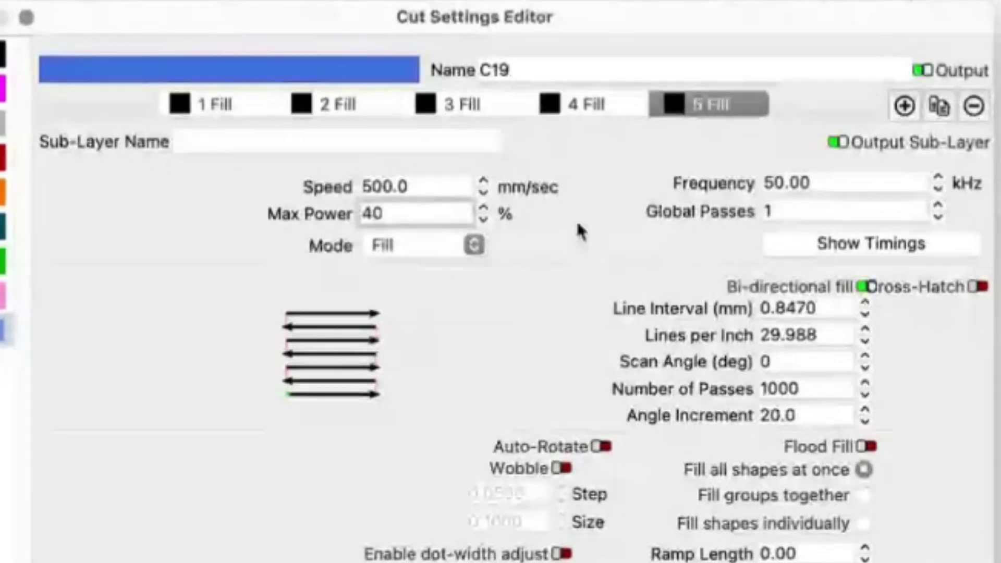
{"action": "left_click", "coordinate": [821, 181]}
{"action": "key", "text": "BackSpace"}
- Set 0.025 mm line interval, reduce passes, enable cross-hatch, and reopen C19's cut settings
{"action": "key", "text": "BackSpace"}
{"action": "key", "text": "BackSpace"}
{"action": "key", "text": "BackSpace"}
{"action": "key", "text": "BackSpace"}
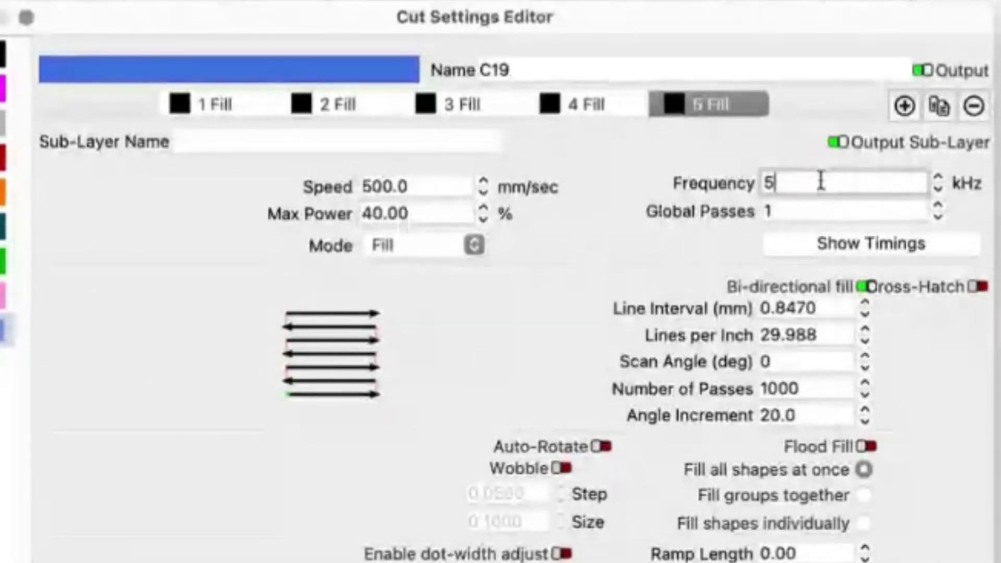
{"action": "type", "text": "95"}
{"action": "left_click", "coordinate": [814, 308]}
{"action": "key", "text": "BackSpace"}
{"action": "key", "text": "BackSpace"}
{"action": "key", "text": "BackSpace"}
{"action": "key", "text": "BackSpace"}
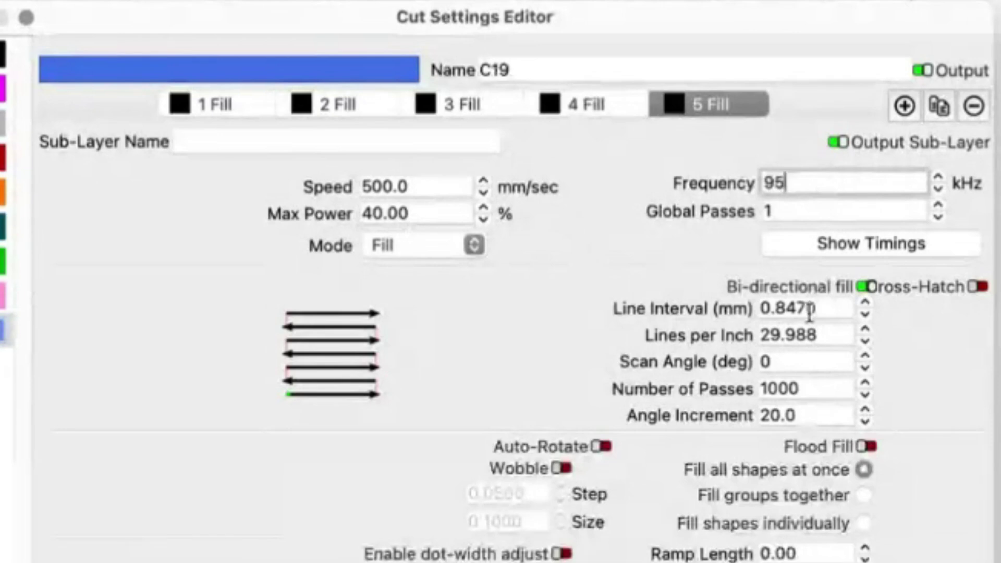
{"action": "type", "text": "025"}
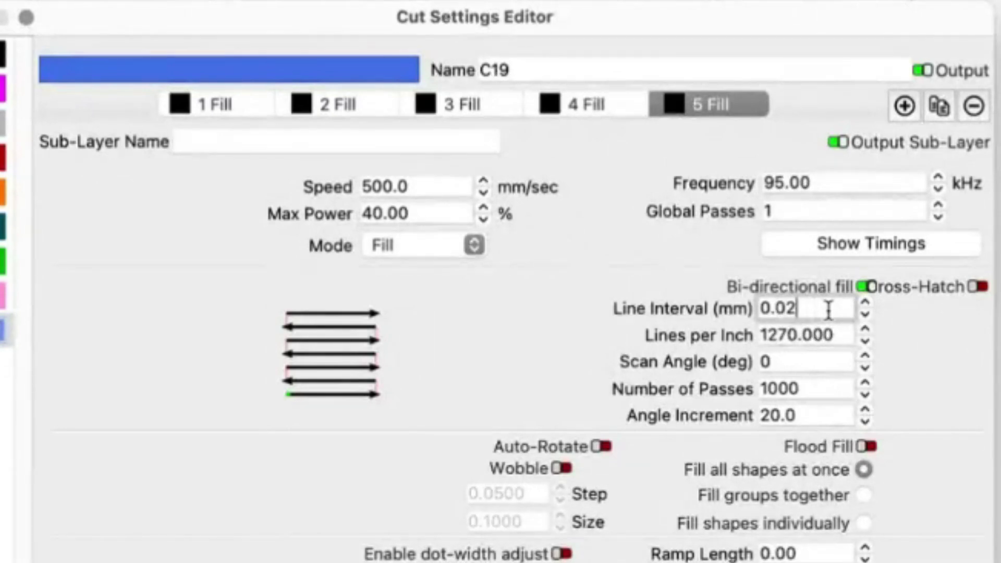
{"action": "left_click", "coordinate": [827, 386]}
{"action": "key", "text": "BackSpace"}
{"action": "key", "text": "BackSpace"}
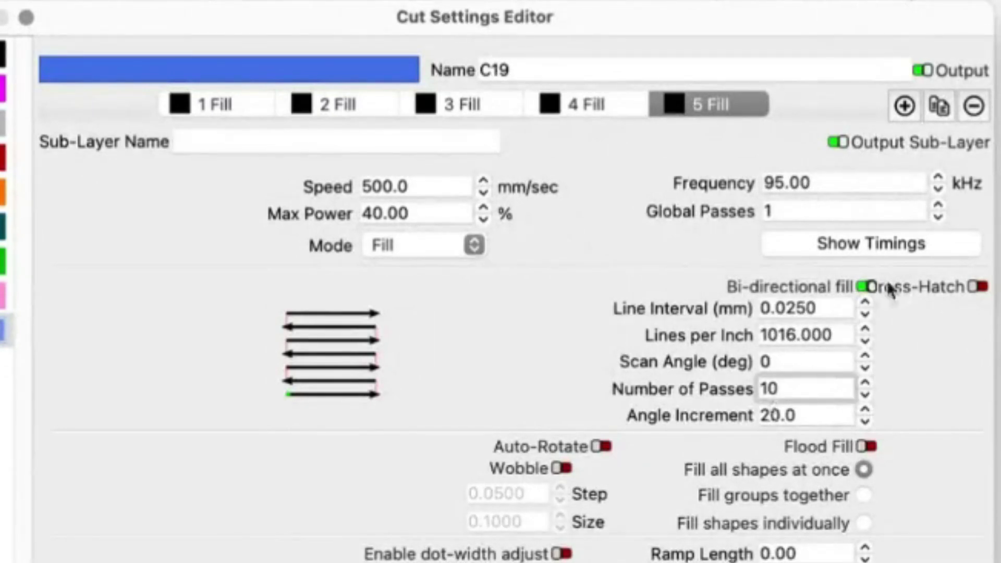
{"action": "left_click", "coordinate": [978, 286]}
{"action": "left_click", "coordinate": [788, 388]}
{"action": "key", "text": "BackSpace"}
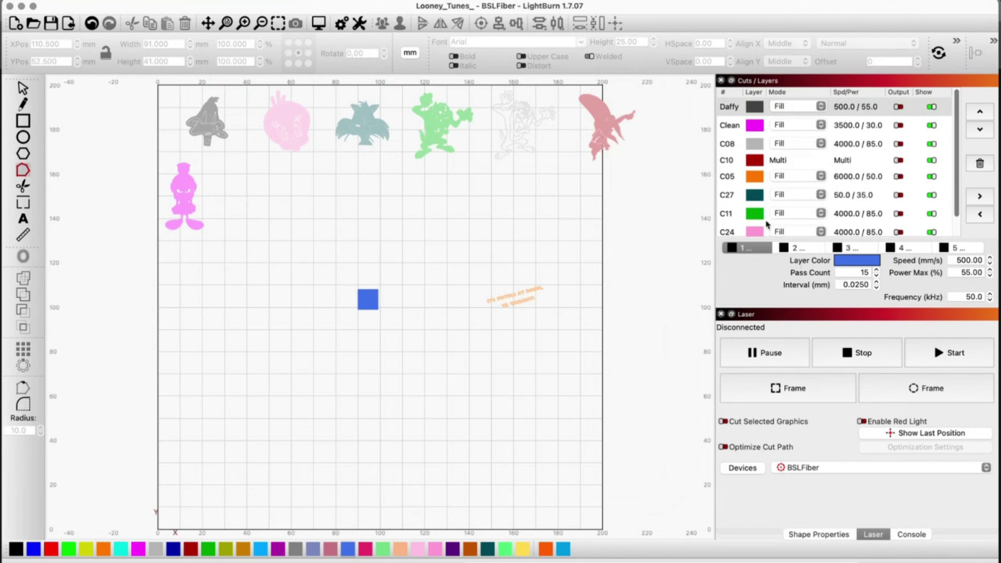
{"action": "scroll", "coordinate": [775, 218], "scroll_direction": "down", "scroll_amount": 1}
{"action": "double_click", "coordinate": [775, 227]}
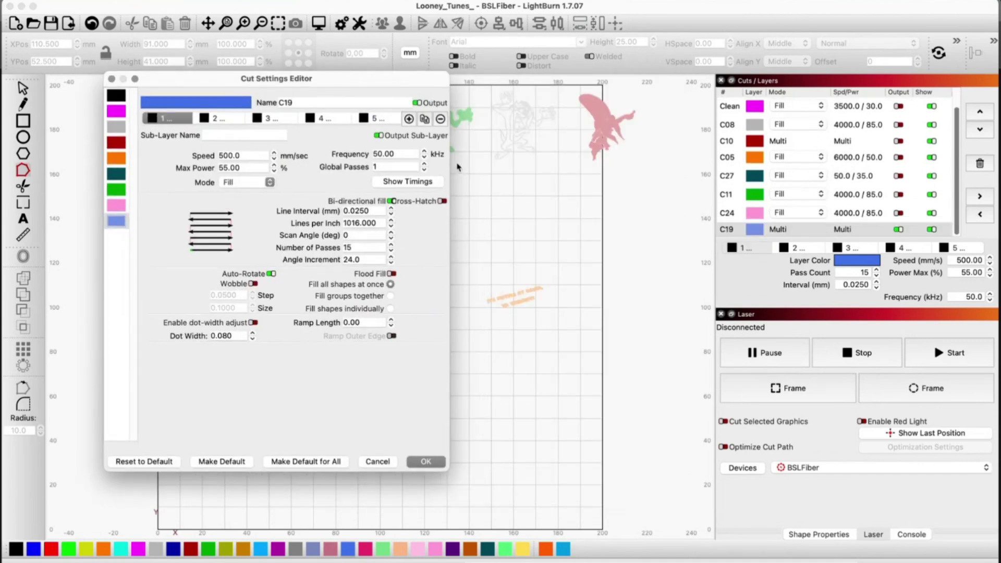
- Widen the Cut Settings Editor window
{"action": "left_click_drag", "start_coordinate": [451, 162], "coordinate": [602, 182]}
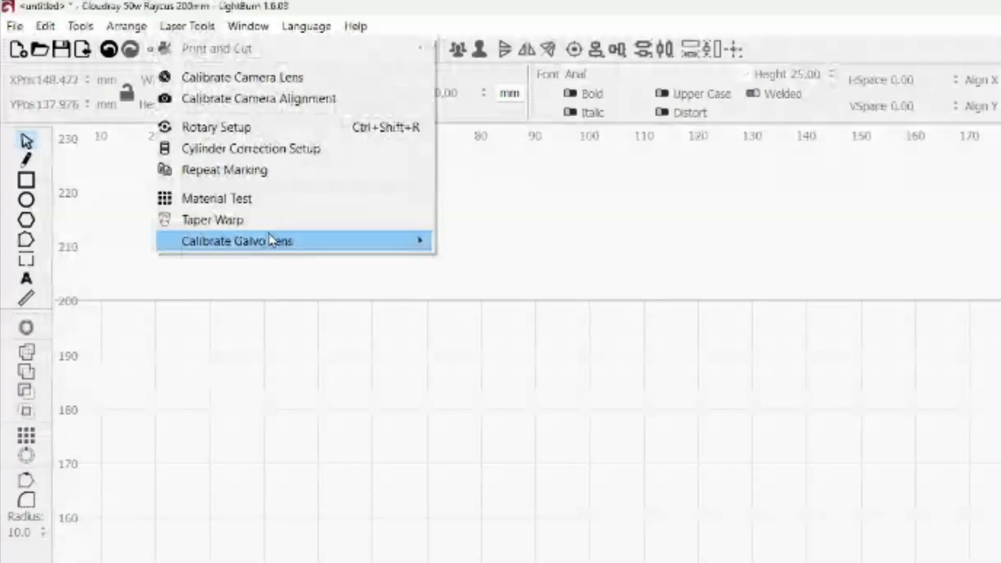
- Open the Material Test generator and keep Speed as the row test parameter against Power columns
{"action": "left_click", "coordinate": [194, 199]}
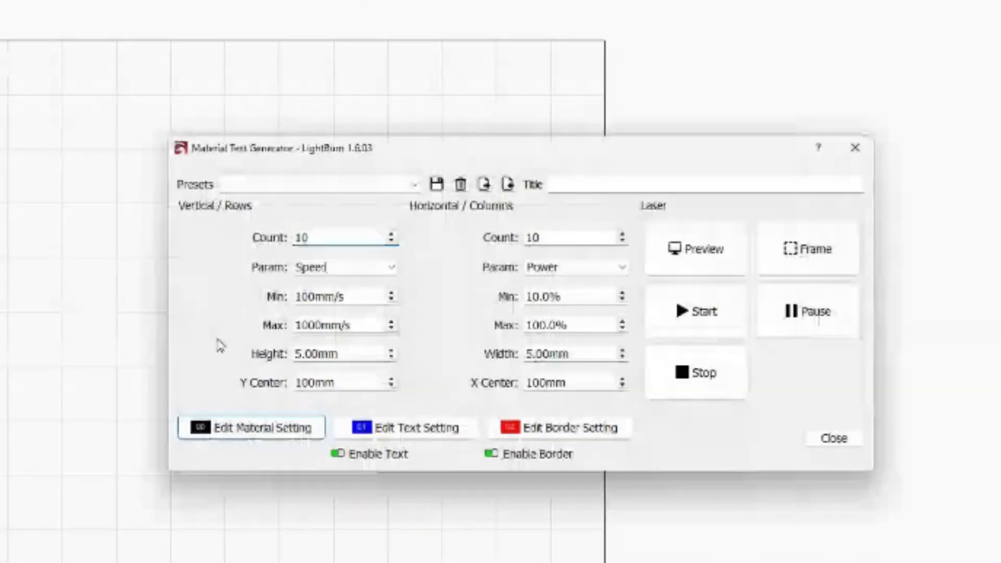
{"action": "key", "text": "Tab"}
{"action": "key", "text": "Tab"}
{"action": "left_click", "coordinate": [326, 267]}
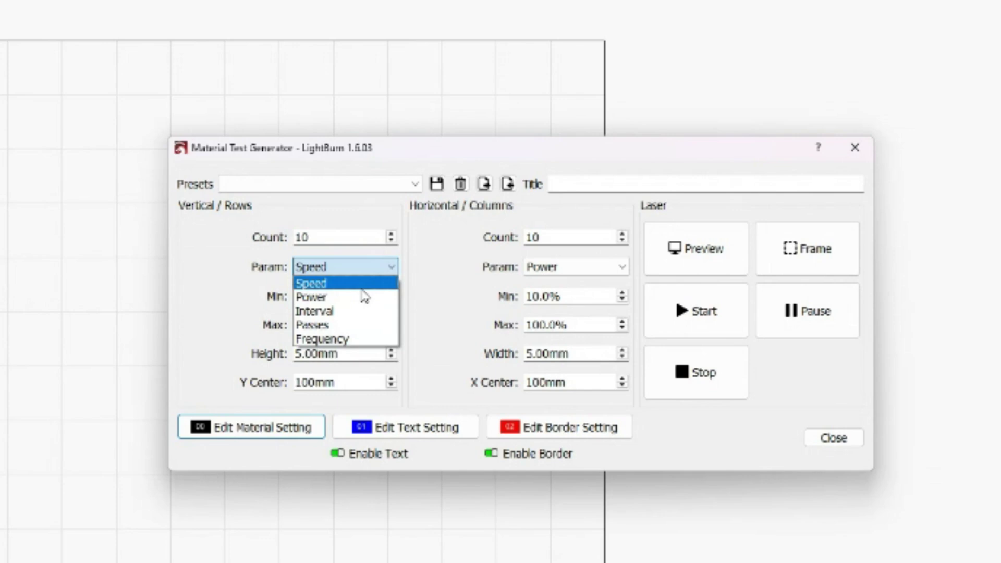
{"action": "left_click", "coordinate": [423, 236]}
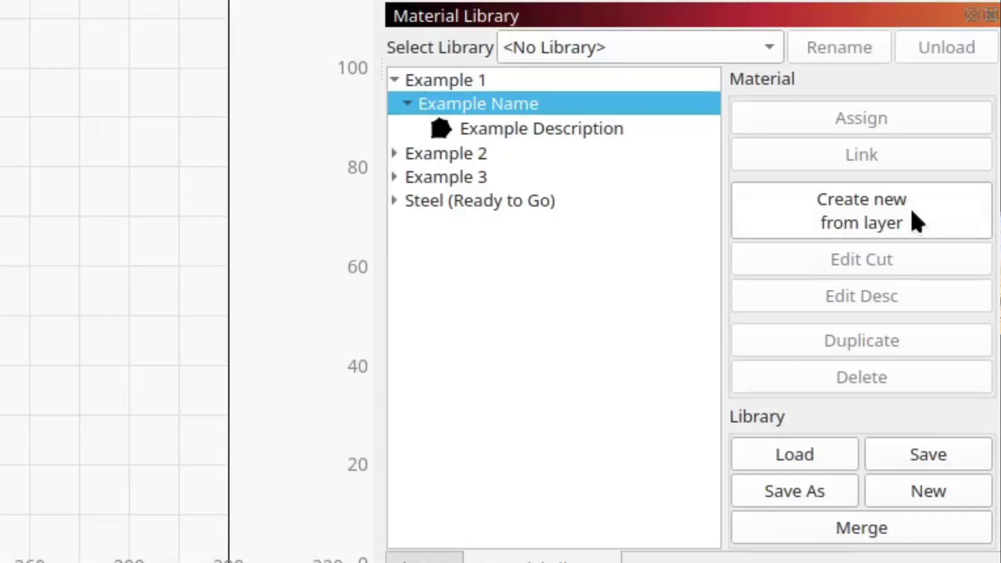
- Create a material entry from the current layer named Steel, titled Color Mark, described Peach
{"action": "left_click", "coordinate": [911, 210]}
{"action": "type", "text": "Steel"}
{"action": "left_click", "coordinate": [886, 271]}
{"action": "type", "text": "Color Mark"}
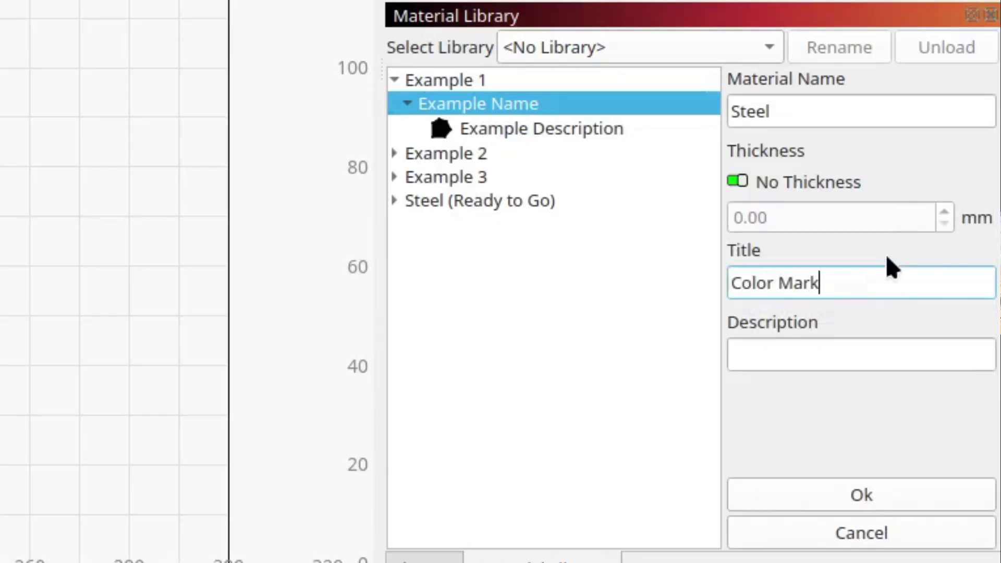
{"action": "key", "text": "Tab"}
{"action": "type", "text": "Peach"}
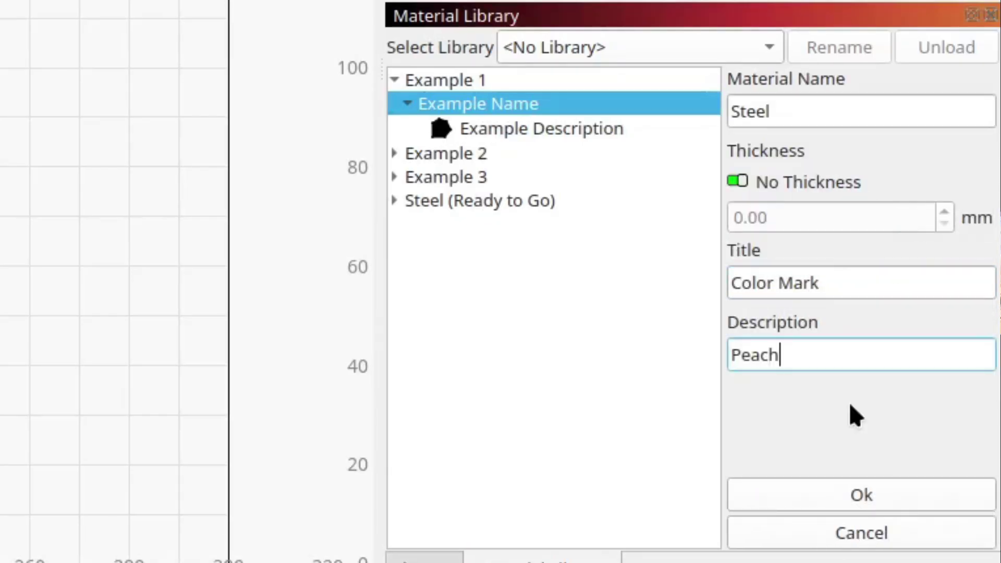
{"action": "left_click", "coordinate": [869, 493]}
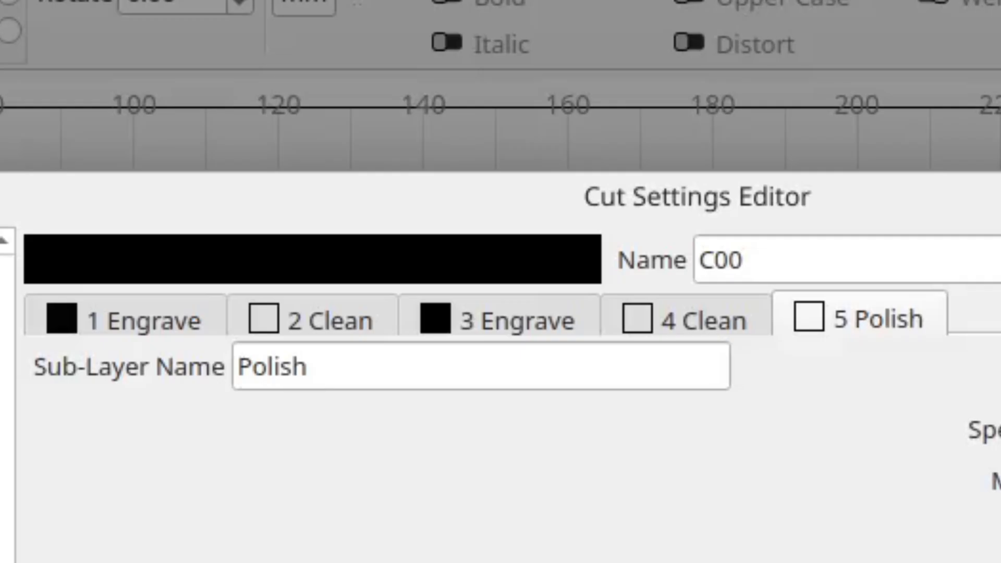
- Review the settings of both Engrave and both Clean sub-layers
{"action": "left_click", "coordinate": [179, 330]}
{"action": "left_click", "coordinate": [355, 323]}
{"action": "left_click", "coordinate": [436, 317]}
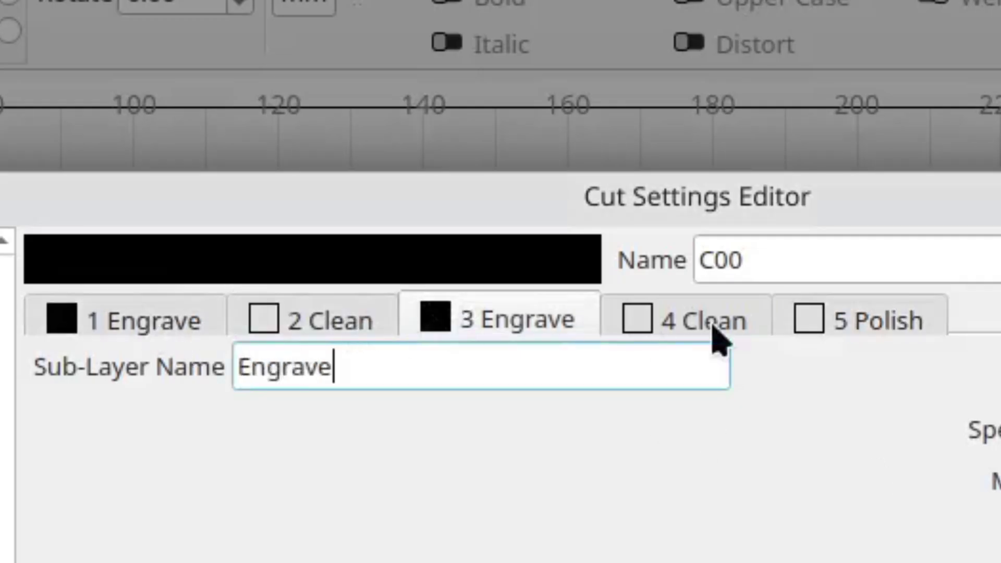
{"action": "left_click", "coordinate": [712, 327]}
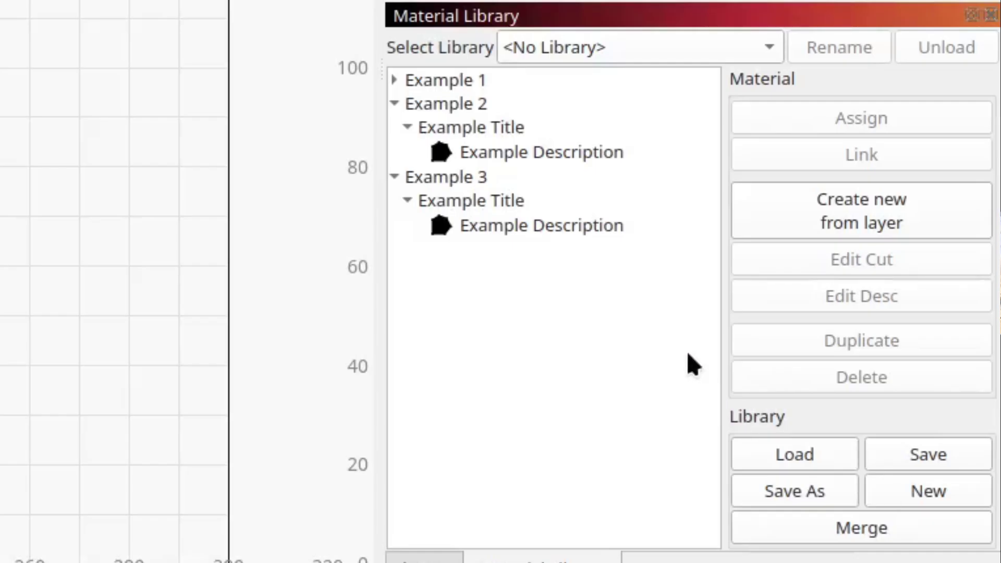
- Save a new material from the layer: Steel (Ready to Go), title Engrave, description Engrave & Cleaning Passes
{"action": "left_click", "coordinate": [920, 214]}
{"action": "left_click", "coordinate": [866, 111]}
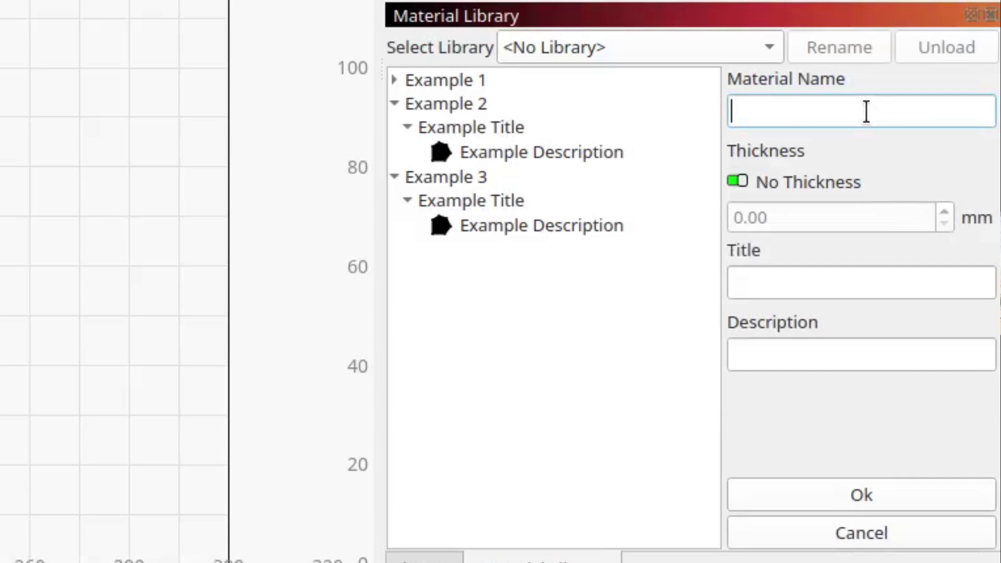
{"action": "type", "text": "Steel"}
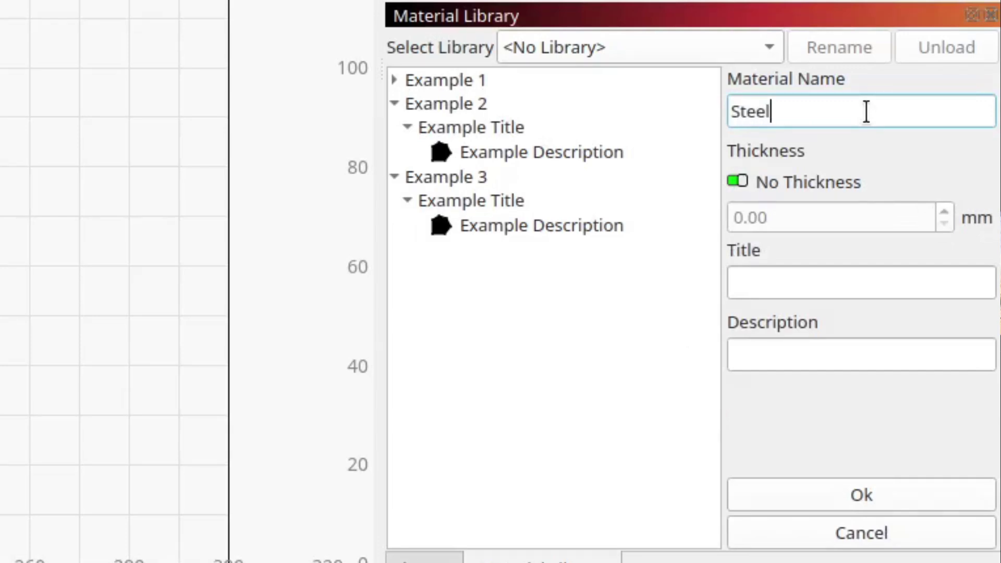
{"action": "type", "text": " (Ready to Go"}
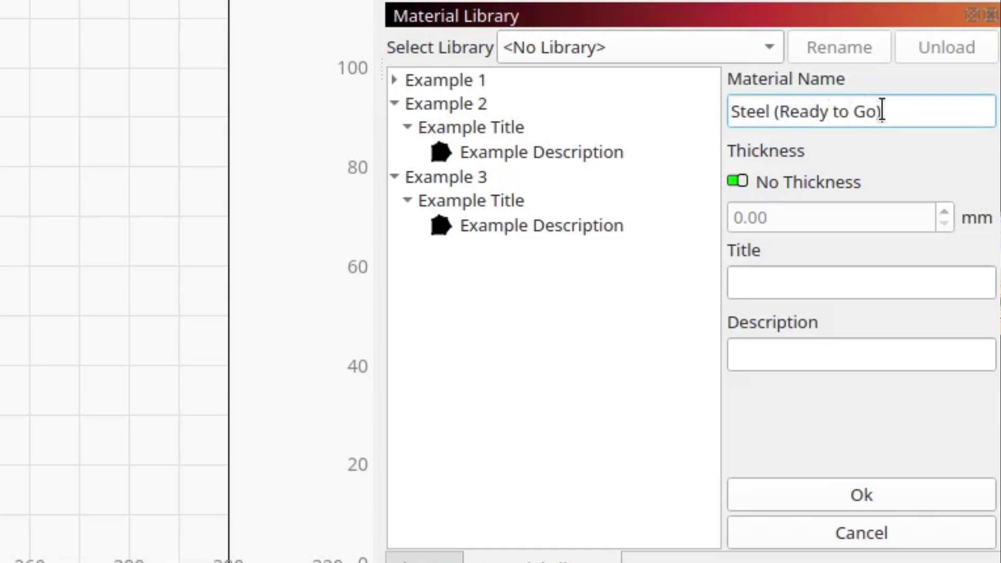
{"action": "key", "text": "Tab"}
{"action": "key", "text": "Tab"}
{"action": "type", "text": "Eng"}
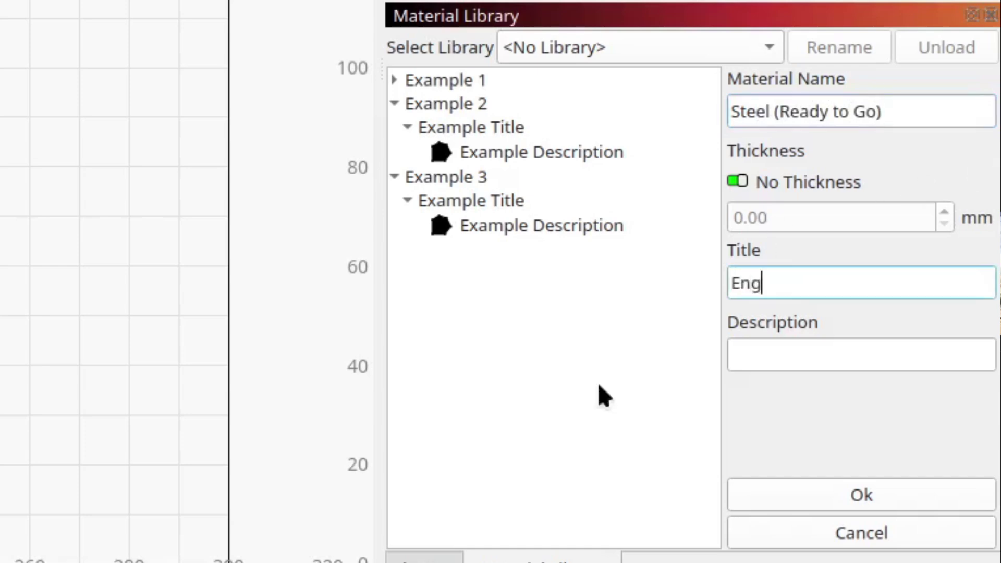
{"action": "key", "text": "BackSpace"}
{"action": "type", "text": "grave"}
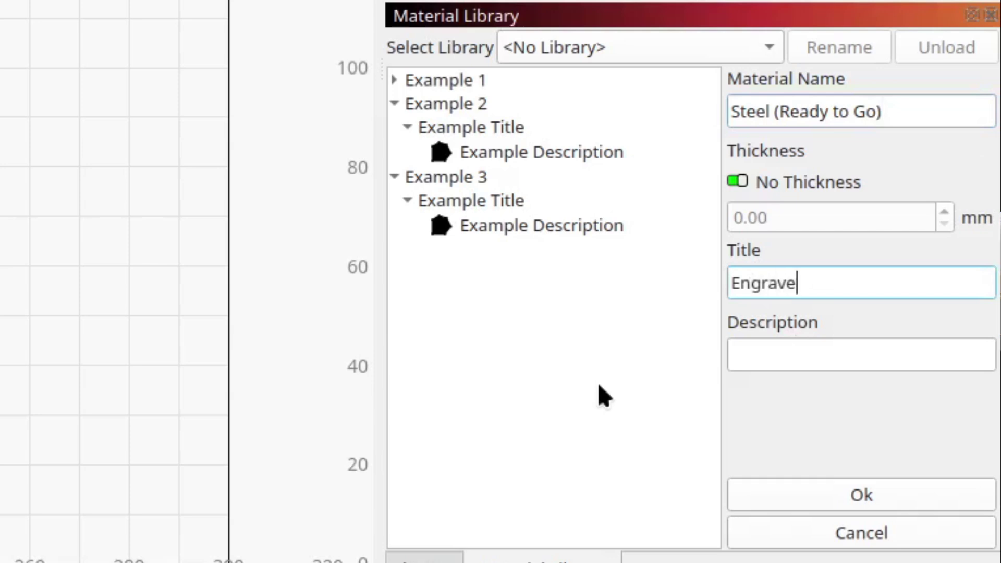
{"action": "left_click", "coordinate": [746, 352]}
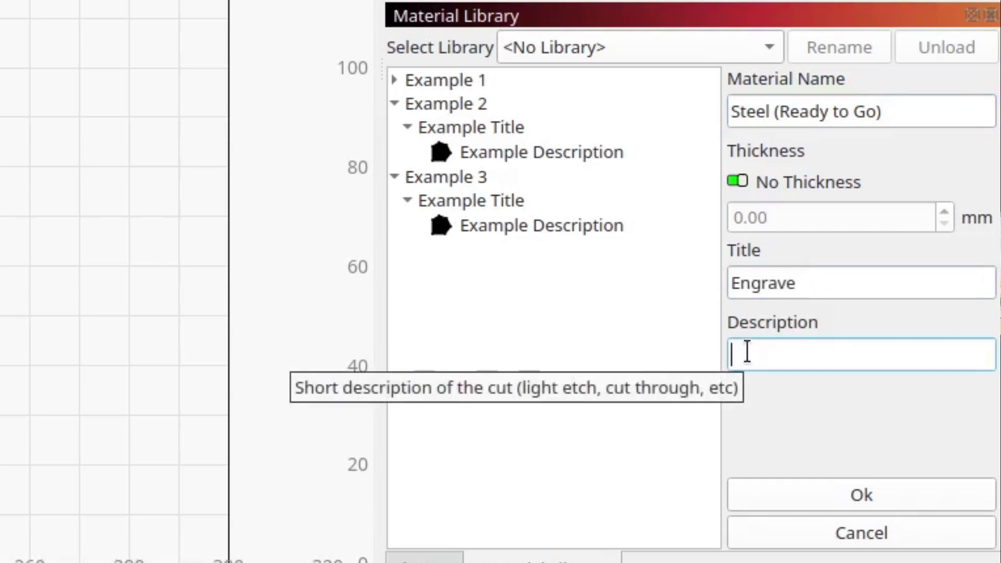
{"action": "type", "text": "Engrave & "}
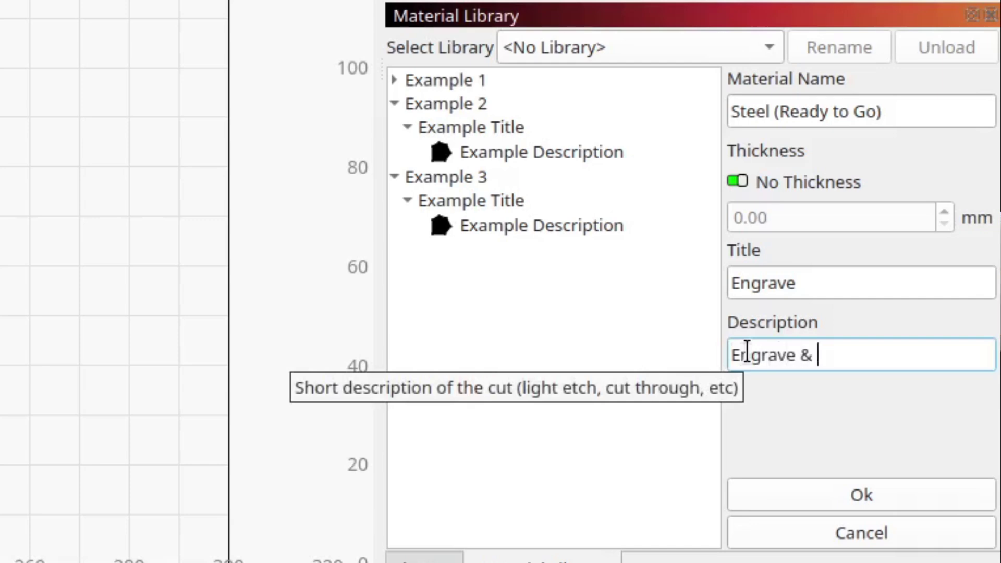
{"action": "type", "text": "Cleaning Passes"}
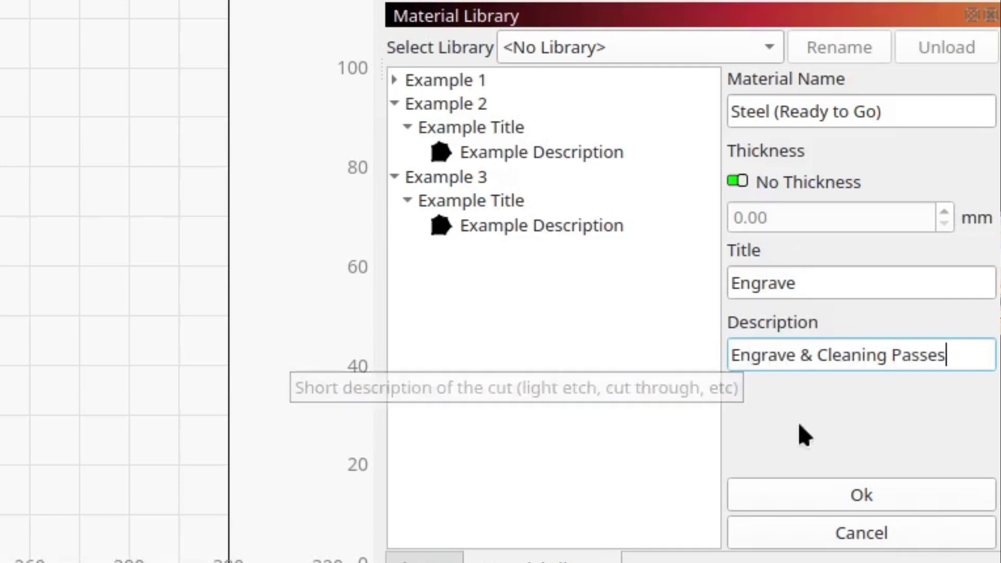
{"action": "left_click", "coordinate": [824, 484]}
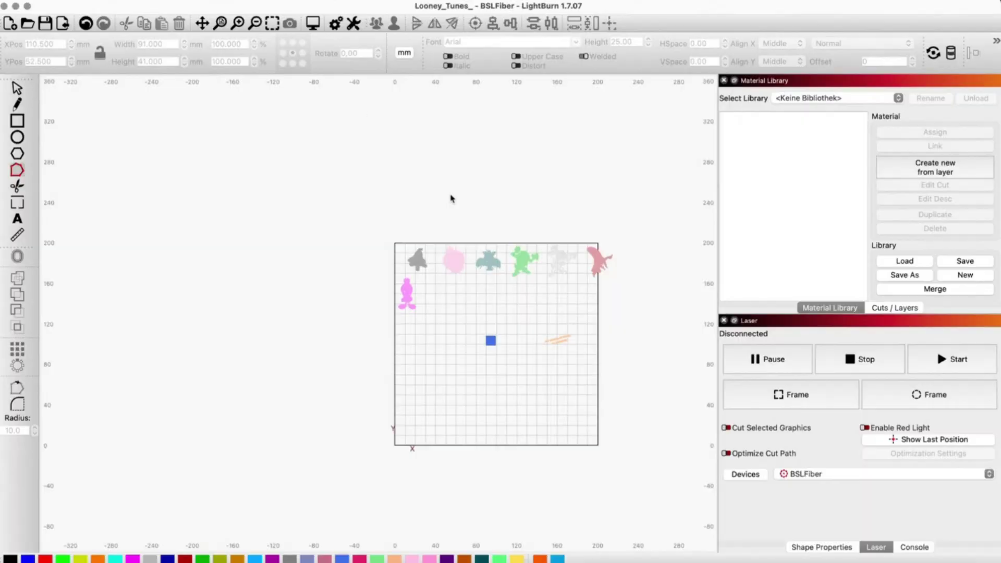
- Open File > Bundles > Export Bundle for a settings backup, then cancel it
{"action": "left_click", "coordinate": [75, 0]}
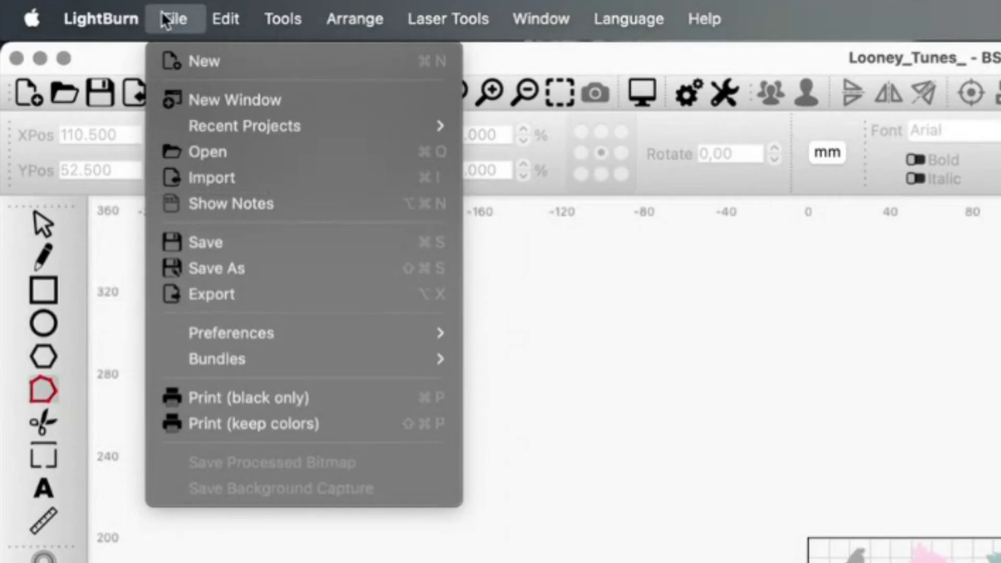
{"action": "mouse_move", "coordinate": [407, 357]}
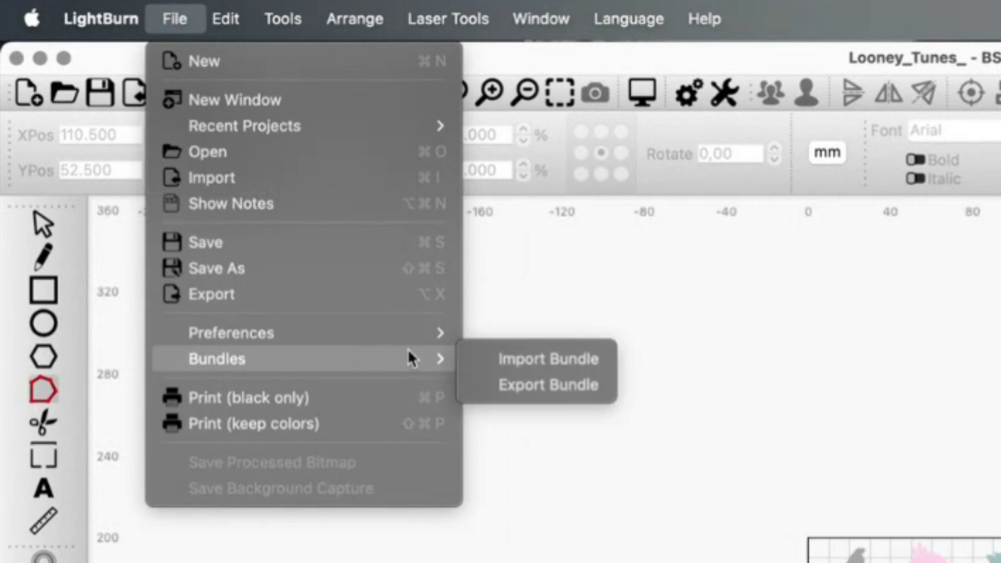
{"action": "left_click", "coordinate": [502, 386]}
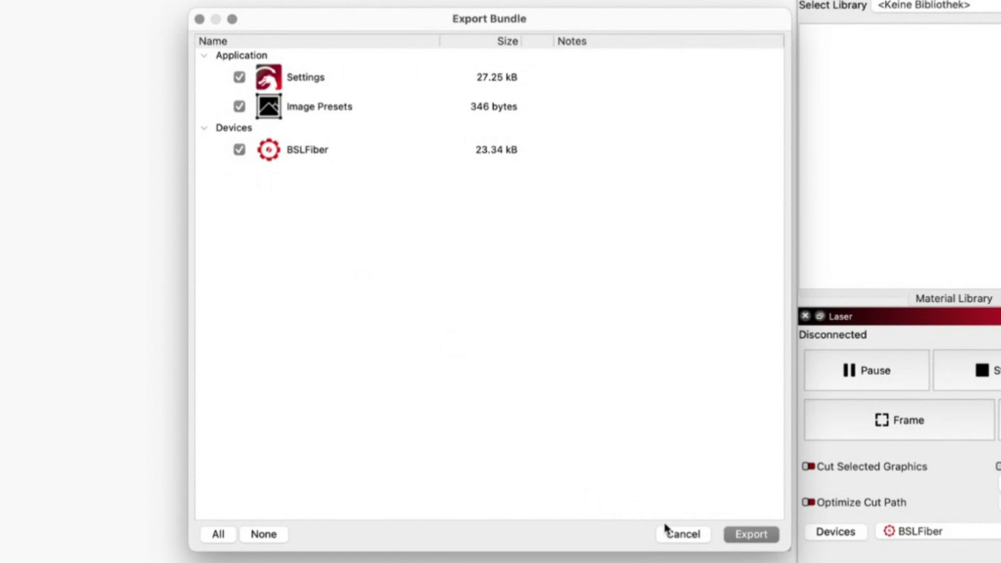
{"action": "left_click", "coordinate": [672, 534]}
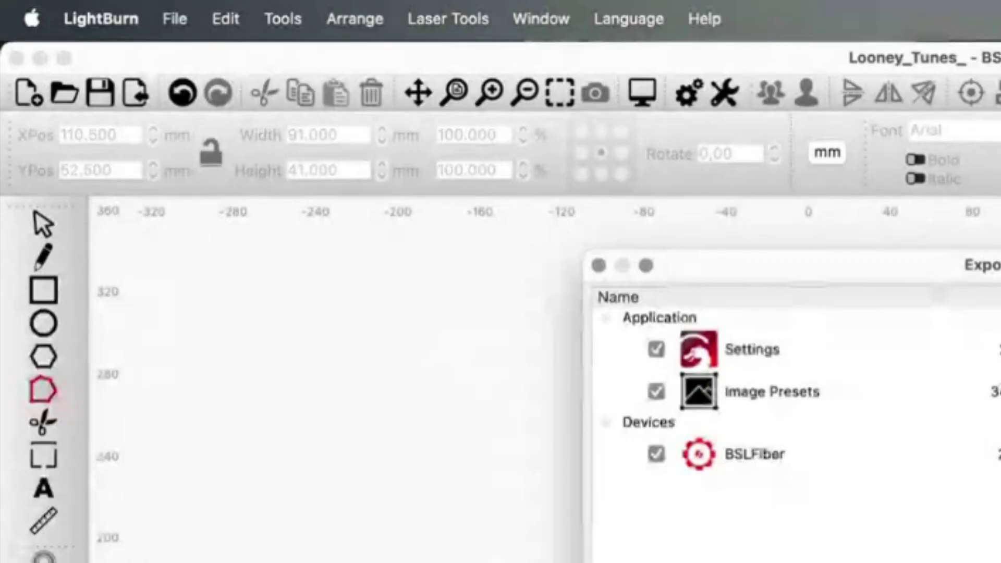
- Close the bundle export window to return to the layer list
{"action": "left_click", "coordinate": [162, 10]}
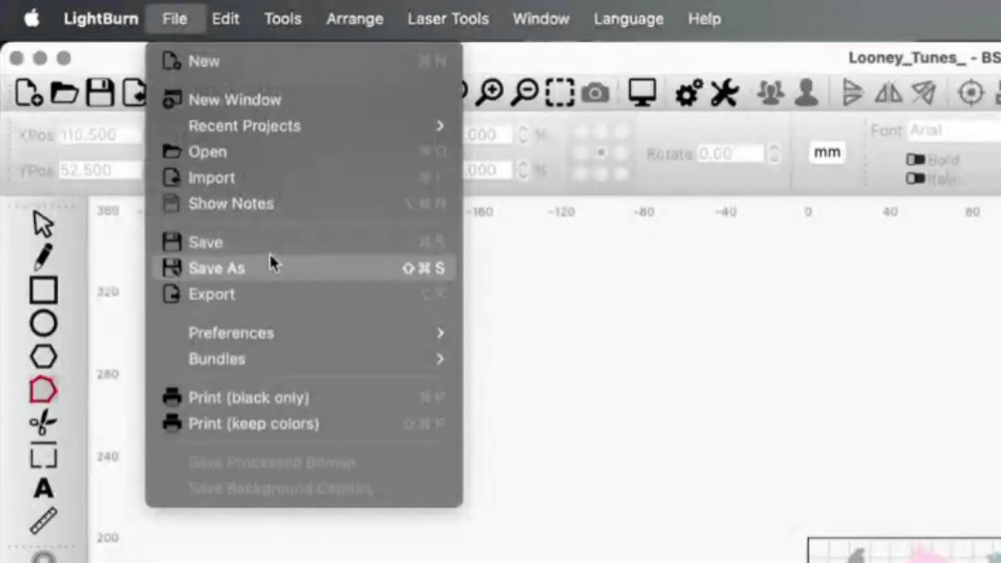
{"action": "mouse_move", "coordinate": [425, 338]}
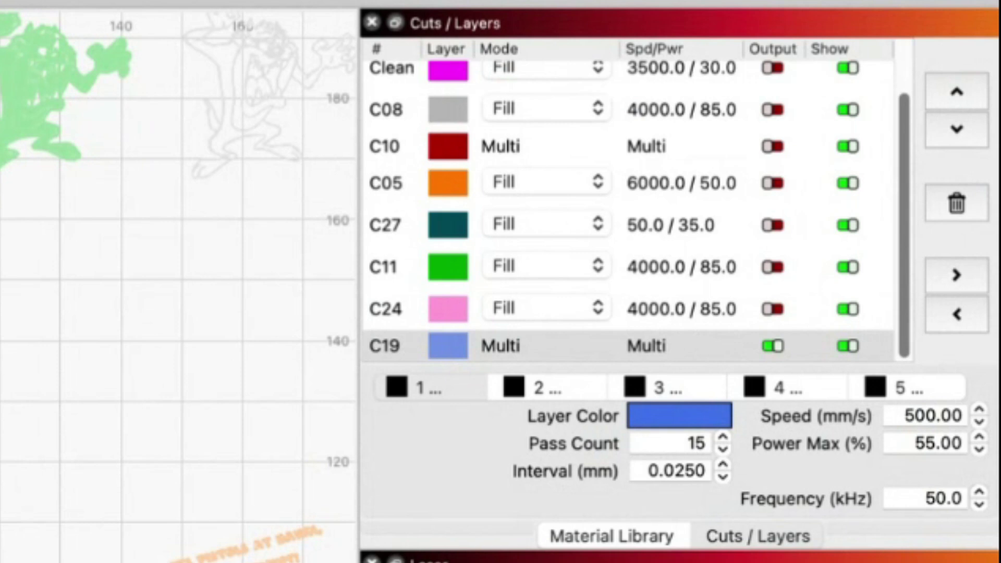
- Switch to the Material Library panel, which shows no library loaded
{"action": "left_click", "coordinate": [661, 542]}
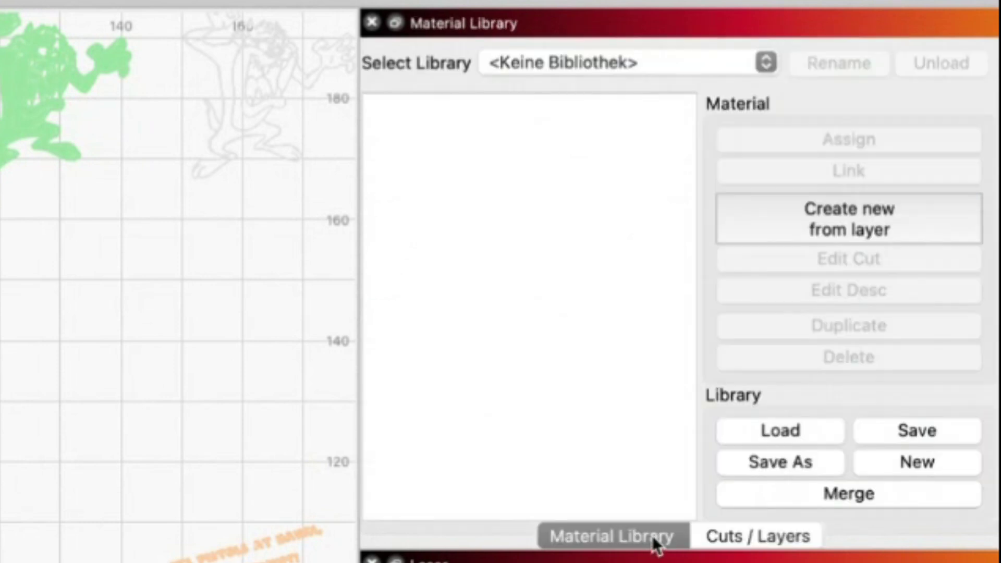